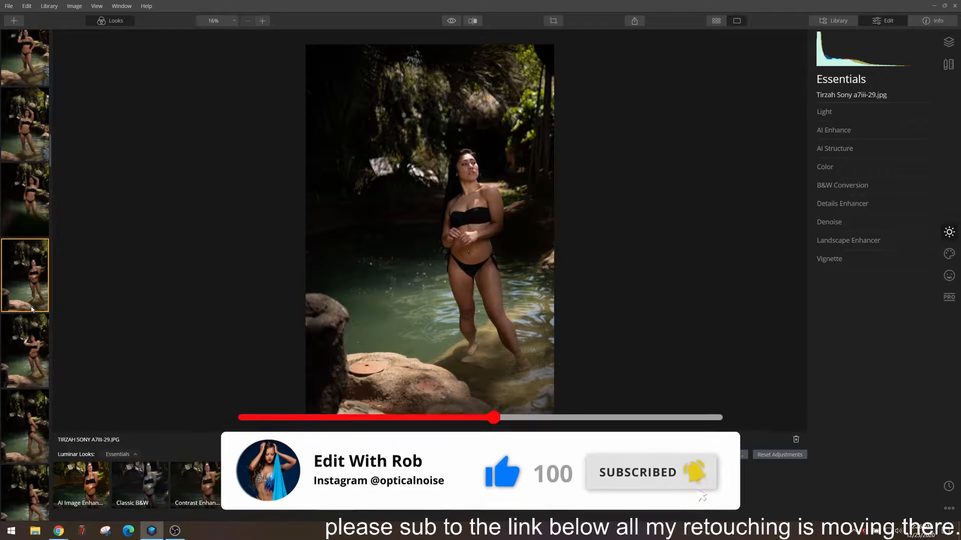
Browse the pool photos in the filmstrip to find a shot to edit
{"action": "left_click", "coordinate": [24, 256]}
{"action": "left_click", "coordinate": [23, 219]}
{"action": "left_click", "coordinate": [26, 250]}
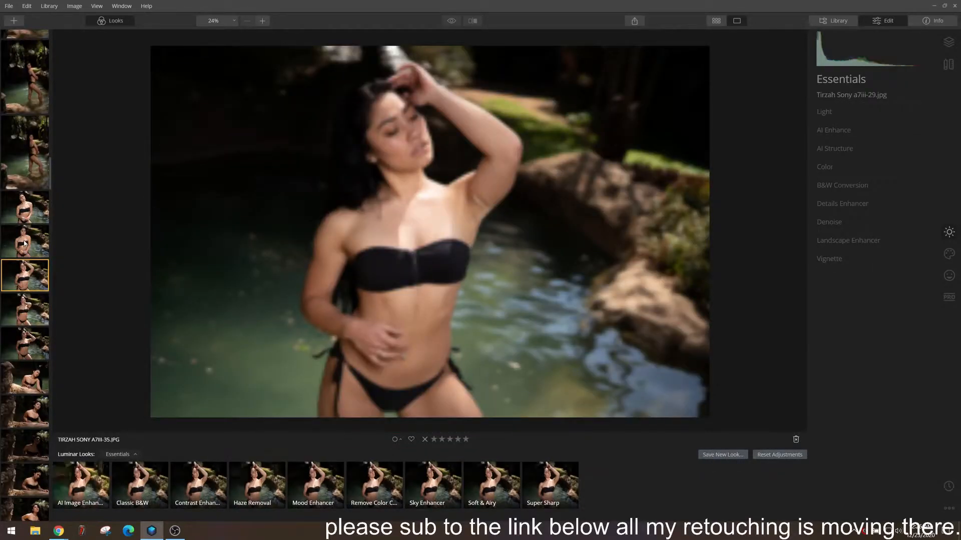
{"action": "scroll", "coordinate": [26, 245], "scroll_direction": "down", "scroll_amount": 5}
{"action": "scroll", "coordinate": [27, 244], "scroll_direction": "down", "scroll_amount": 3}
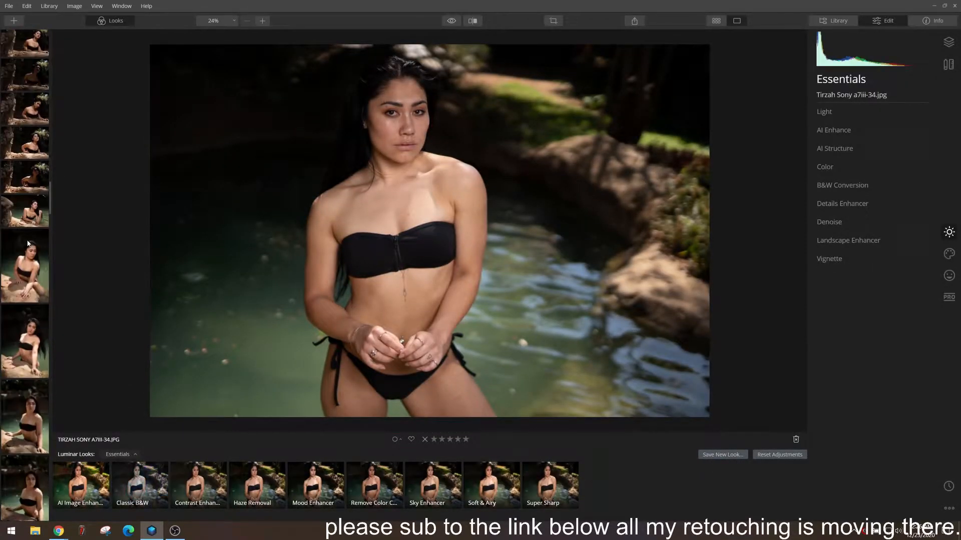
{"action": "left_click", "coordinate": [854, 531]}
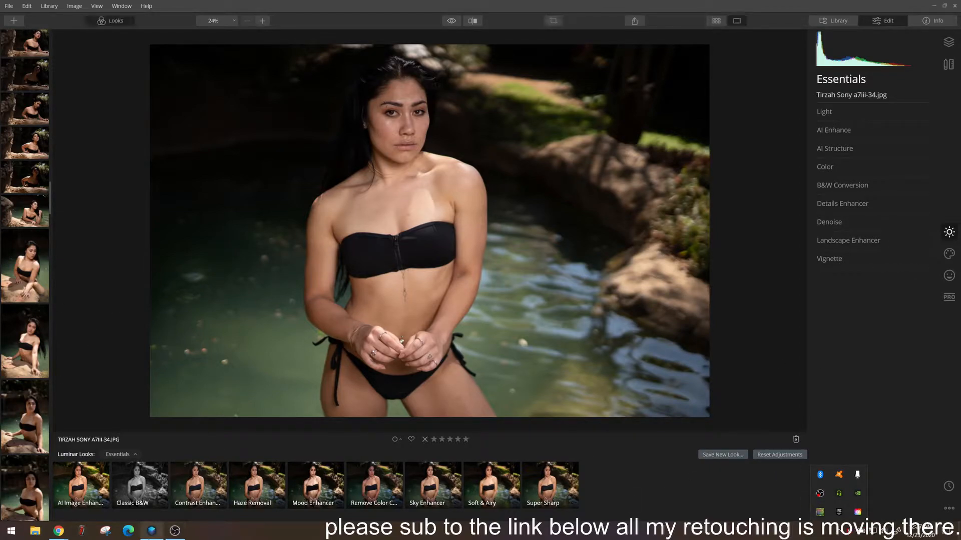
{"action": "left_click", "coordinate": [32, 439]}
{"action": "left_click", "coordinate": [32, 440]}
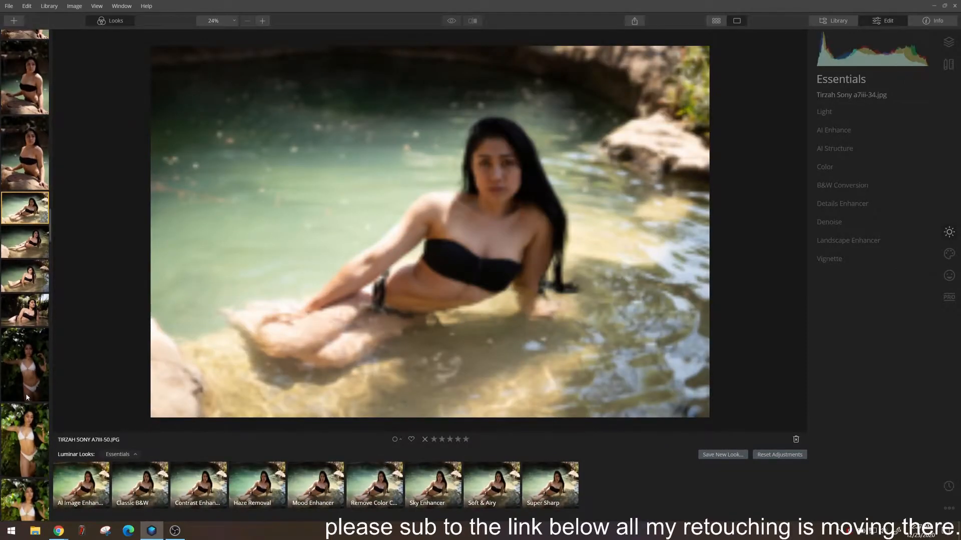
{"action": "left_click", "coordinate": [16, 321]}
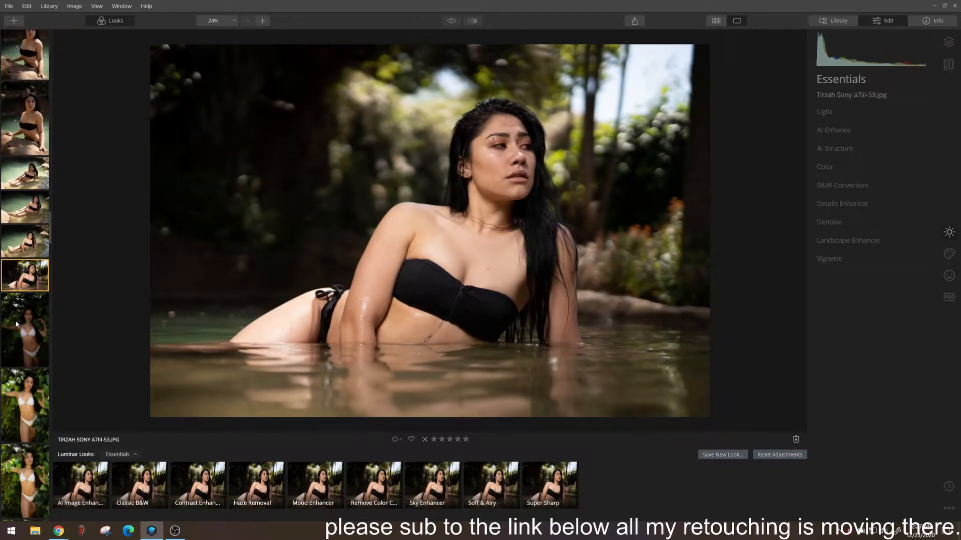
{"action": "scroll", "coordinate": [16, 325], "scroll_direction": "down", "scroll_amount": 10}
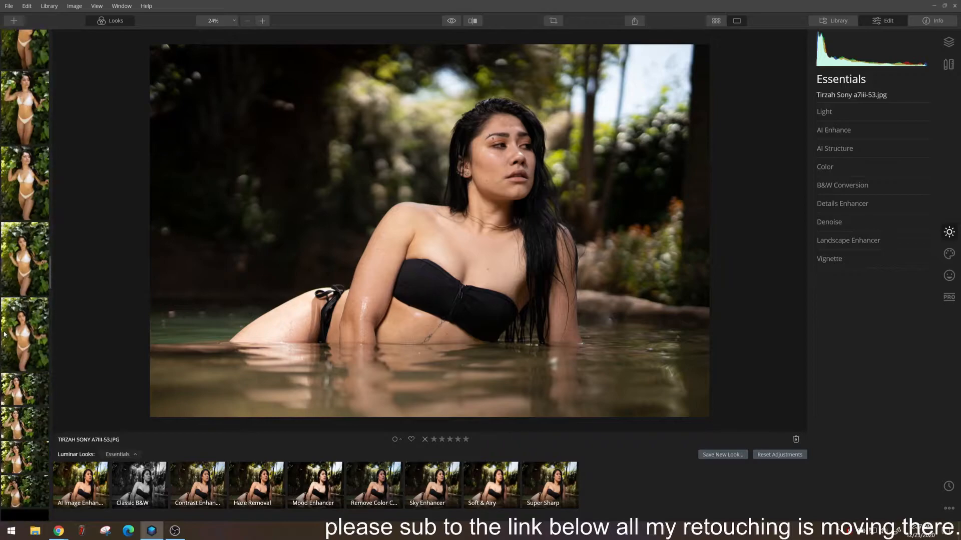
Compare the dappled-light photos of the woman in the white bikini and open a7iii-91 for editing
{"action": "left_click", "coordinate": [27, 359]}
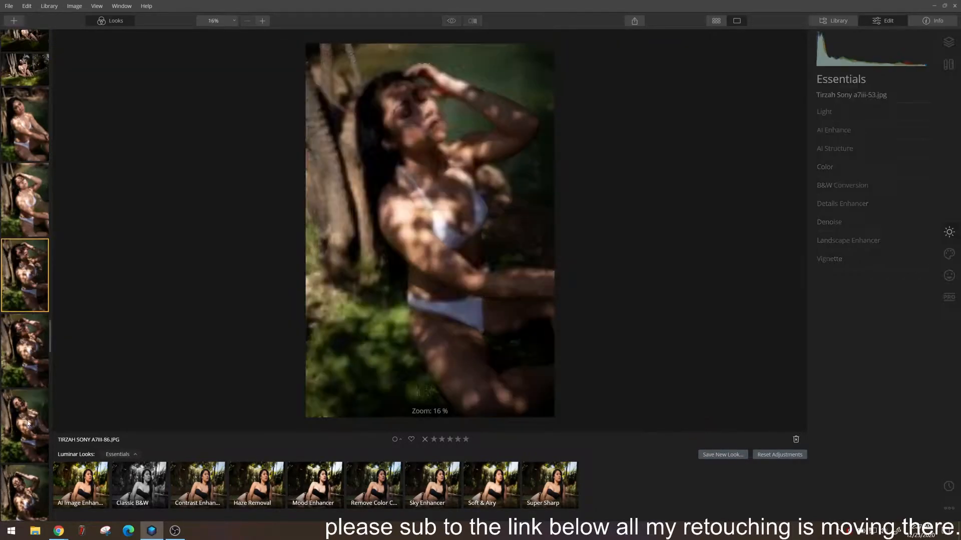
{"action": "left_click", "coordinate": [28, 363]}
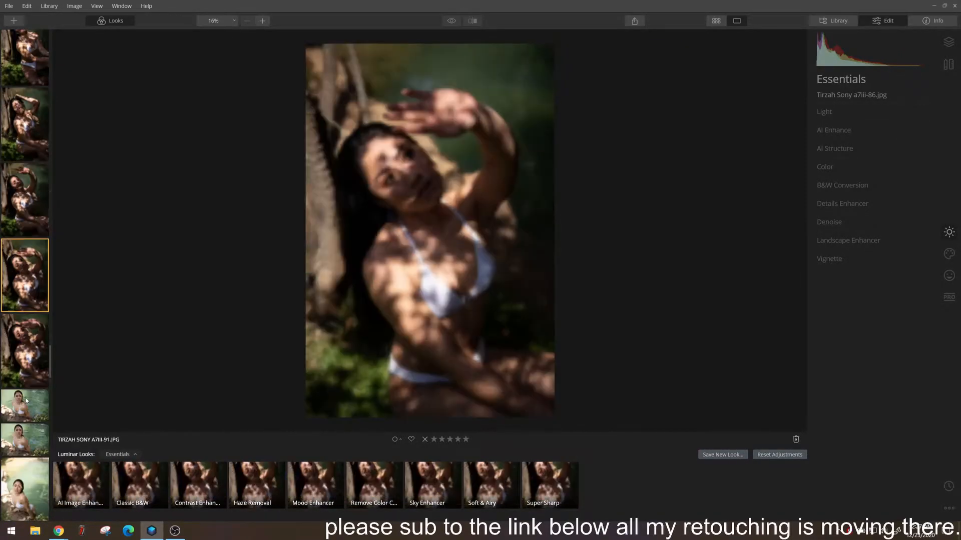
{"action": "left_click", "coordinate": [18, 352]}
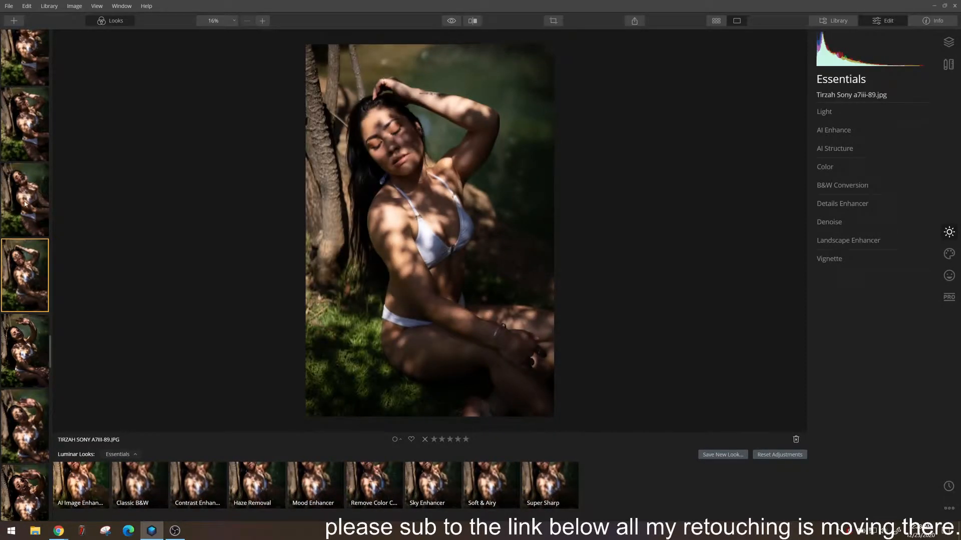
{"action": "left_click", "coordinate": [22, 345]}
{"action": "left_click", "coordinate": [22, 345]}
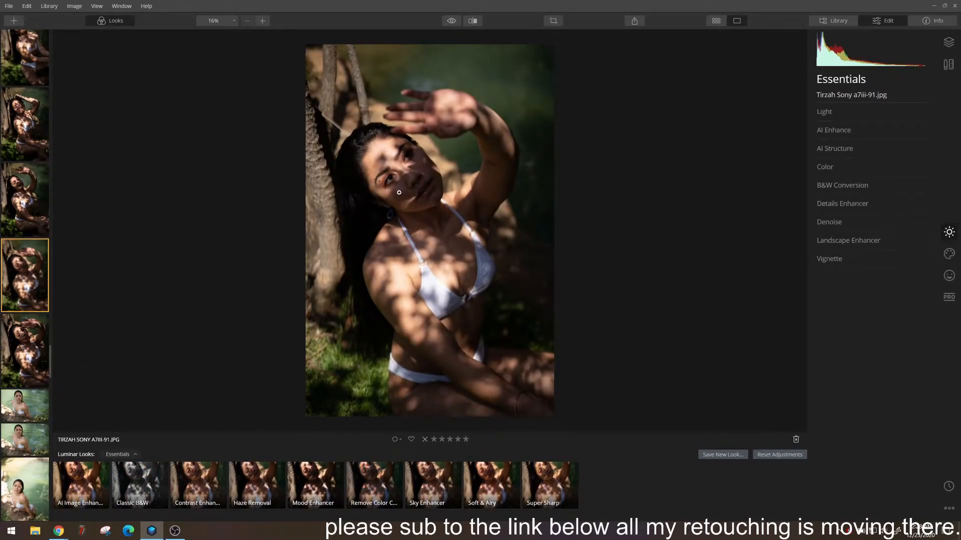
Set the Light adjustments to Exposure 0.44, Smart Contrast 48, Highlights -38 and Shadows 3
{"action": "left_click", "coordinate": [829, 112]}
{"action": "left_click_drag", "start_coordinate": [874, 191], "coordinate": [879, 192]}
{"action": "mouse_move", "coordinate": [873, 224]}
{"action": "left_mouse_down"}
{"action": "mouse_move", "coordinate": [854, 225]}
{"action": "mouse_move", "coordinate": [886, 241]}
{"action": "mouse_move", "coordinate": [875, 241]}
{"action": "left_mouse_up"}
Lift the black point of the main tone curve slightly and adjust its shadow range
{"action": "left_click", "coordinate": [880, 260]}
{"action": "left_click_drag", "start_coordinate": [821, 436], "coordinate": [820, 431]}
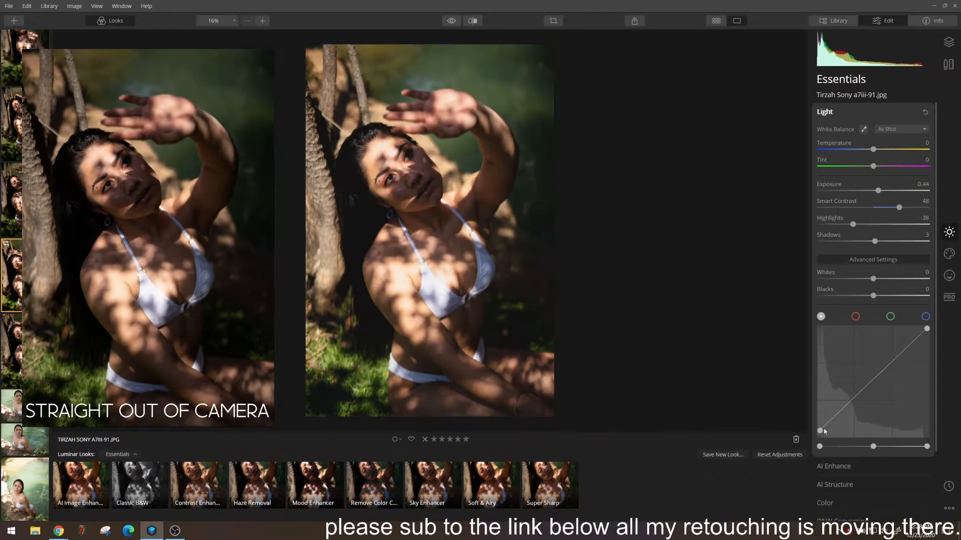
{"action": "left_click", "coordinate": [842, 412]}
Shift the black point of the red curve, shape it with added points, and adjust the blue curve
{"action": "left_click", "coordinate": [855, 316]}
{"action": "left_click_drag", "start_coordinate": [820, 437], "coordinate": [824, 432]}
{"action": "left_click", "coordinate": [851, 405]}
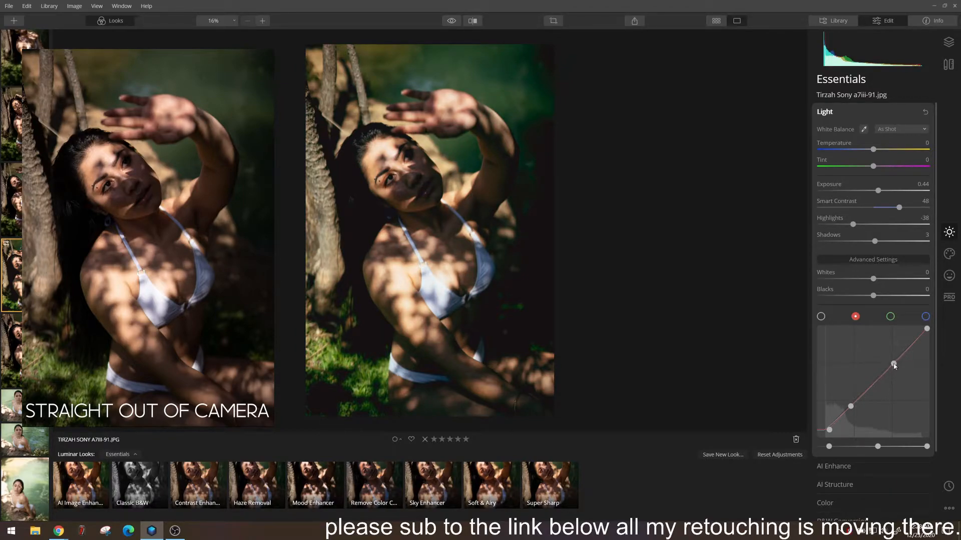
{"action": "left_click", "coordinate": [926, 316]}
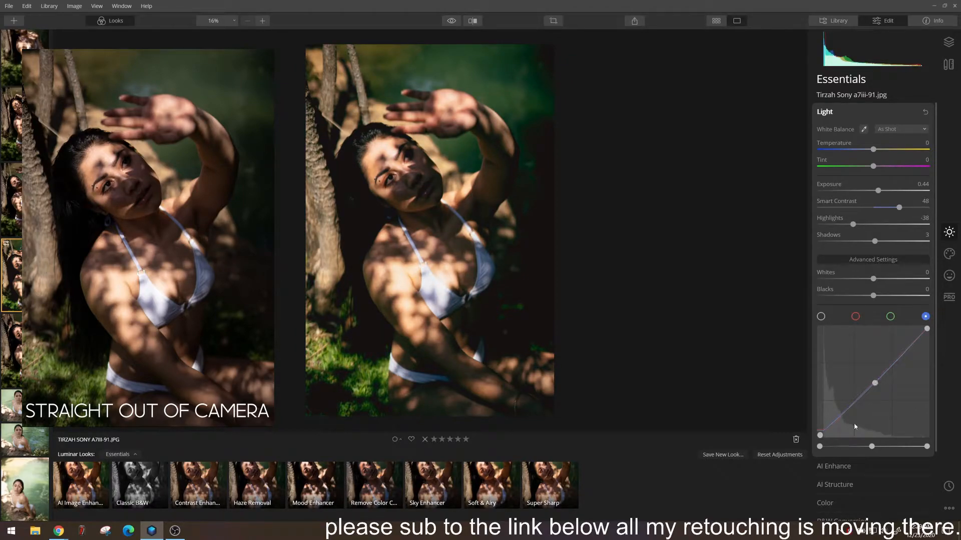
Set AI Accent in AI Enhance to 38 and compare the edit with the original
{"action": "left_click", "coordinate": [834, 467]}
{"action": "left_click_drag", "start_coordinate": [819, 152], "coordinate": [861, 152]}
{"action": "left_click", "coordinate": [450, 20]}
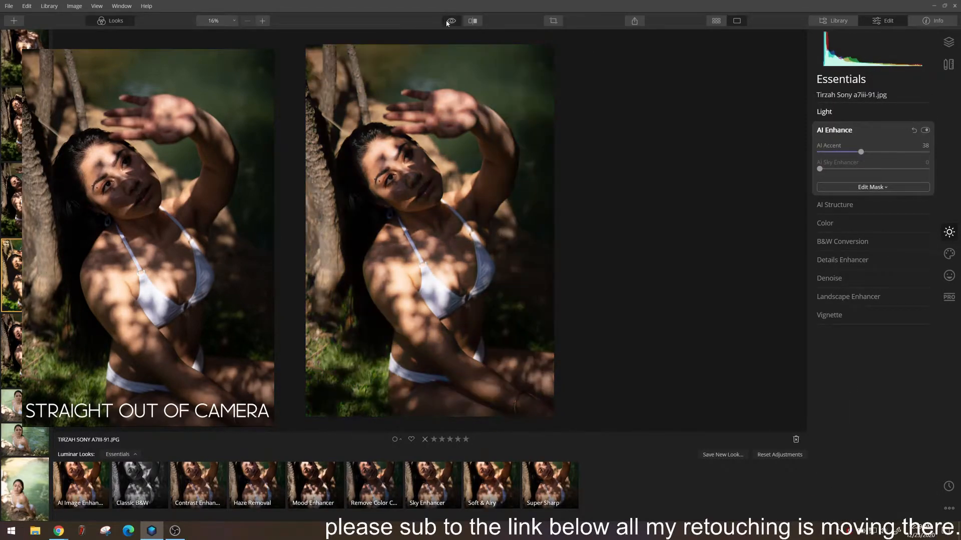
Readjust the red curve by moving its black point back to the corner
{"action": "left_click", "coordinate": [833, 110]}
{"action": "left_click", "coordinate": [856, 305]}
{"action": "left_click_drag", "start_coordinate": [829, 420], "coordinate": [816, 435]}
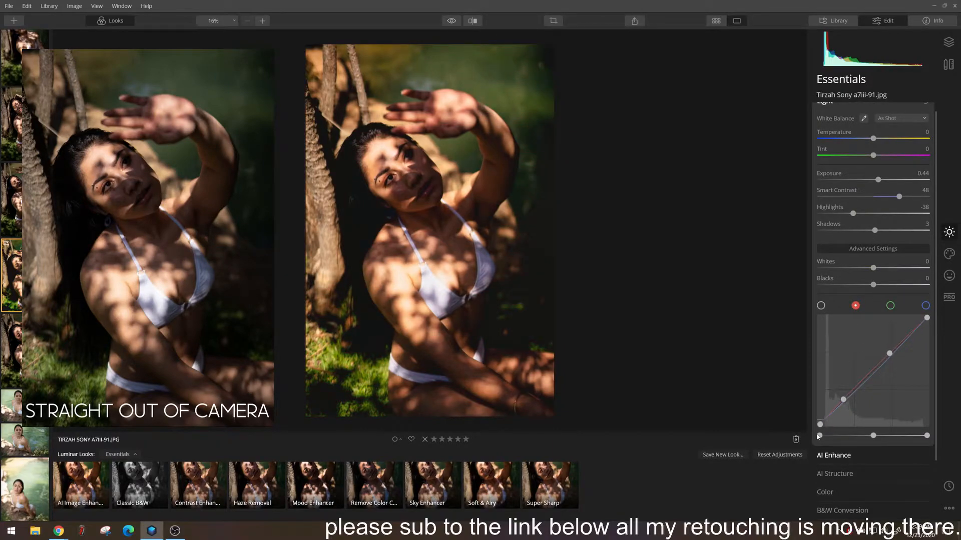
Set the AI Structure amount to 5 while checking the face at 100%
{"action": "scroll", "coordinate": [865, 282], "scroll_direction": "down", "scroll_amount": 2}
{"action": "left_click", "coordinate": [836, 404]}
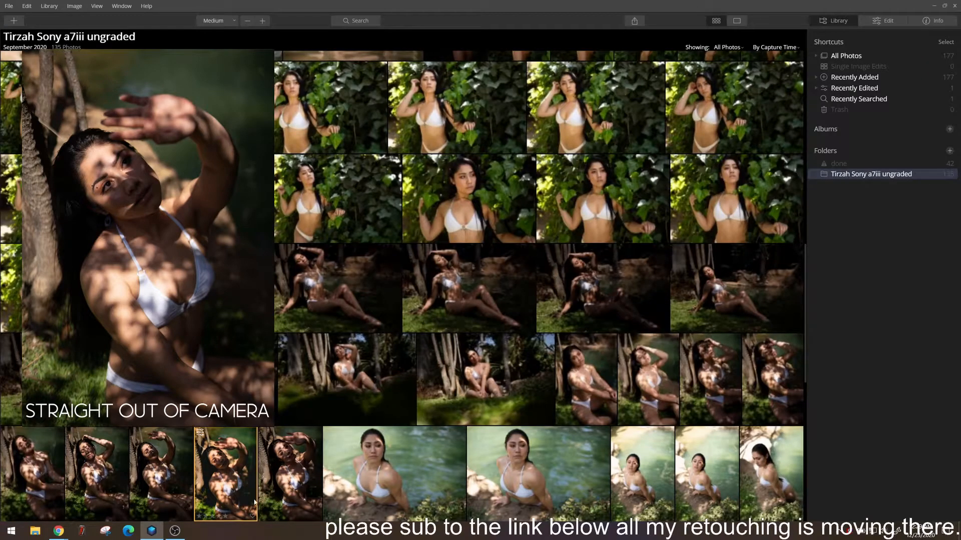
{"action": "double_click", "coordinate": [255, 502]}
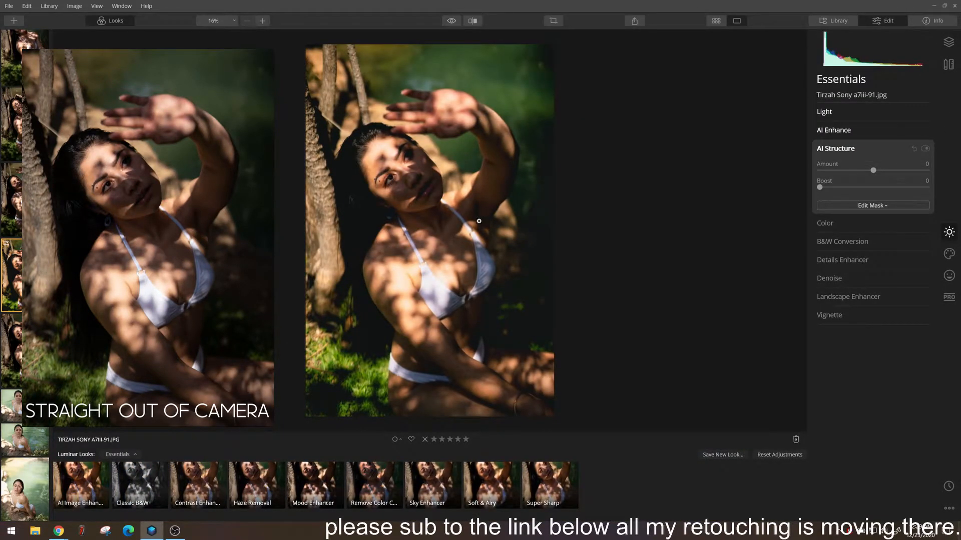
{"action": "left_click", "coordinate": [450, 215]}
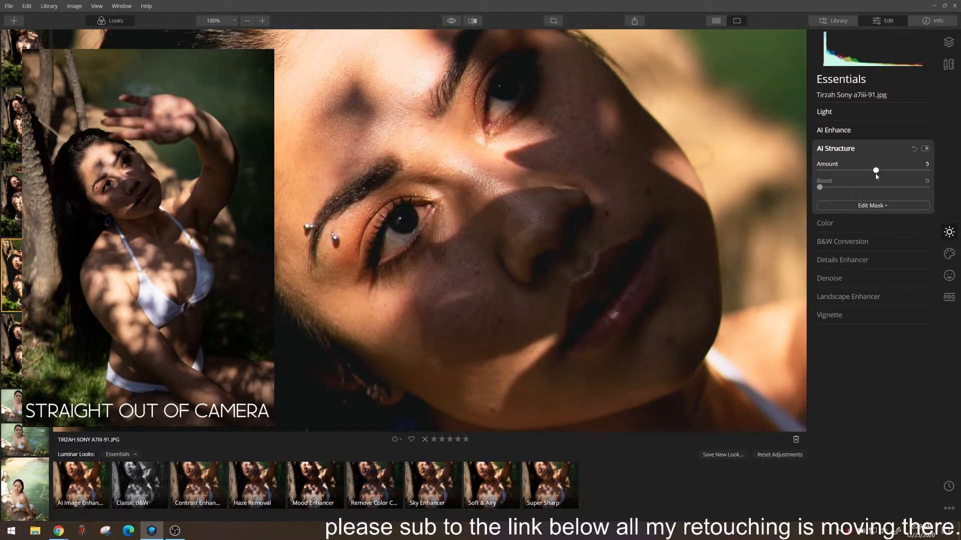
Increase Small Details slightly in the Details Enhancer
{"action": "left_click", "coordinate": [841, 260]}
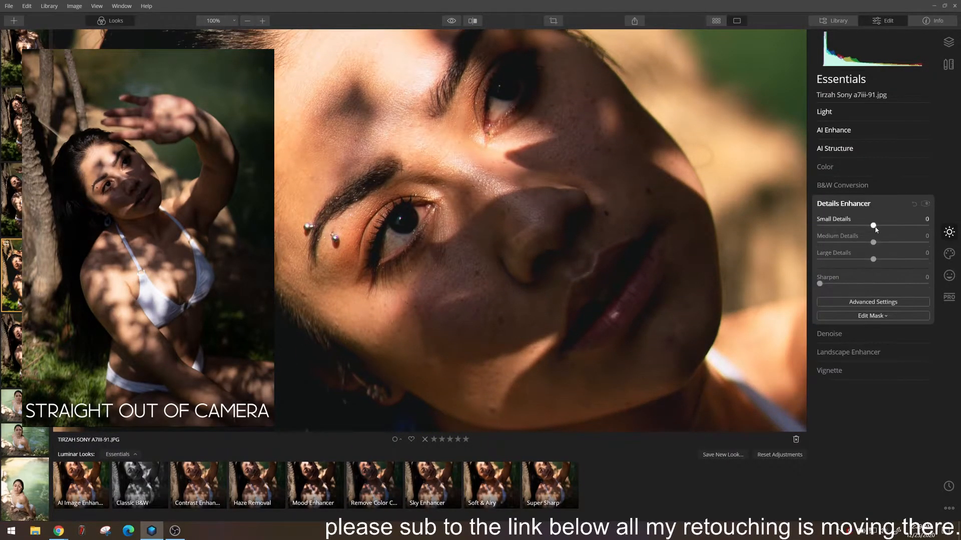
{"action": "left_click_drag", "start_coordinate": [885, 226], "coordinate": [883, 226]}
{"action": "left_click", "coordinate": [853, 207]}
{"action": "left_click", "coordinate": [832, 223]}
{"action": "left_click", "coordinate": [832, 243]}
{"action": "left_click", "coordinate": [831, 244]}
{"action": "left_click", "coordinate": [652, 232]}
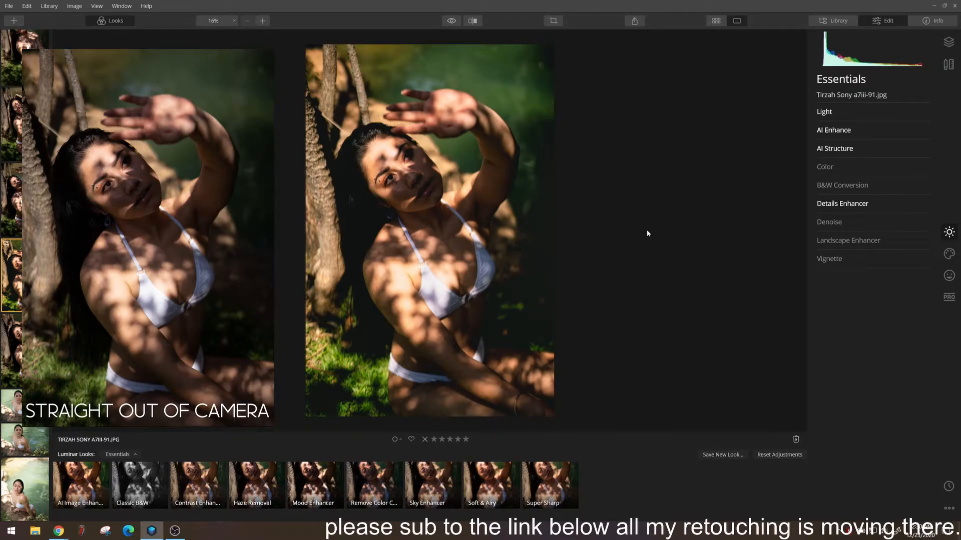
{"action": "left_click", "coordinate": [948, 254]}
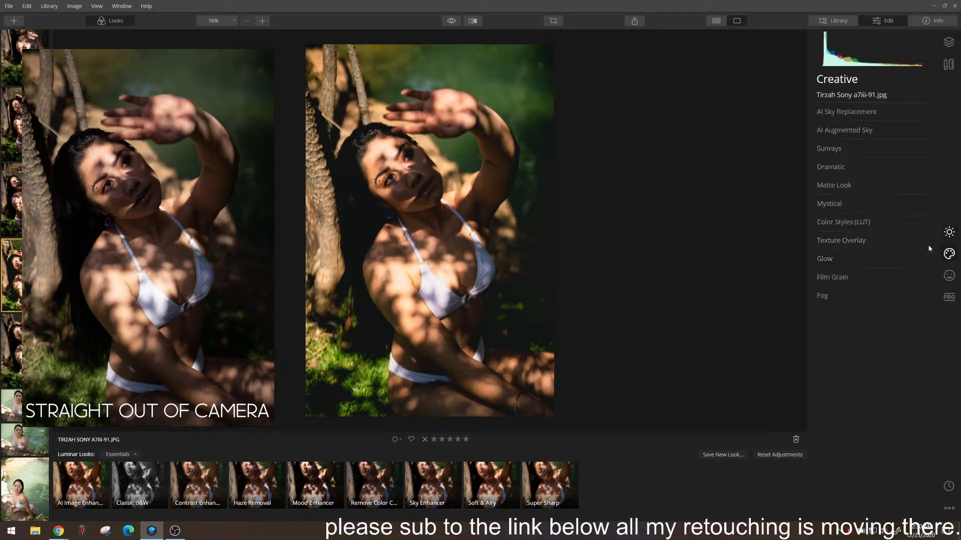
Smooth the skin with AI Skin Enhancer at Amount 84, Shine Removal 34 and AI Skin Defects Removal enabled, comparing the effect on and off
{"action": "left_click", "coordinate": [949, 275]}
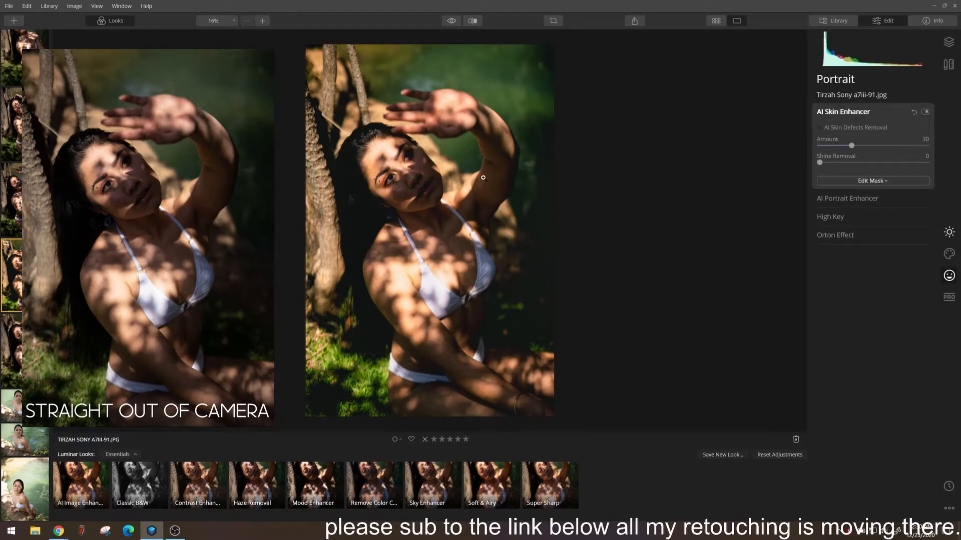
{"action": "left_click", "coordinate": [405, 214]}
{"action": "left_click_drag", "start_coordinate": [405, 214], "coordinate": [611, 241]}
{"action": "left_click", "coordinate": [451, 21]}
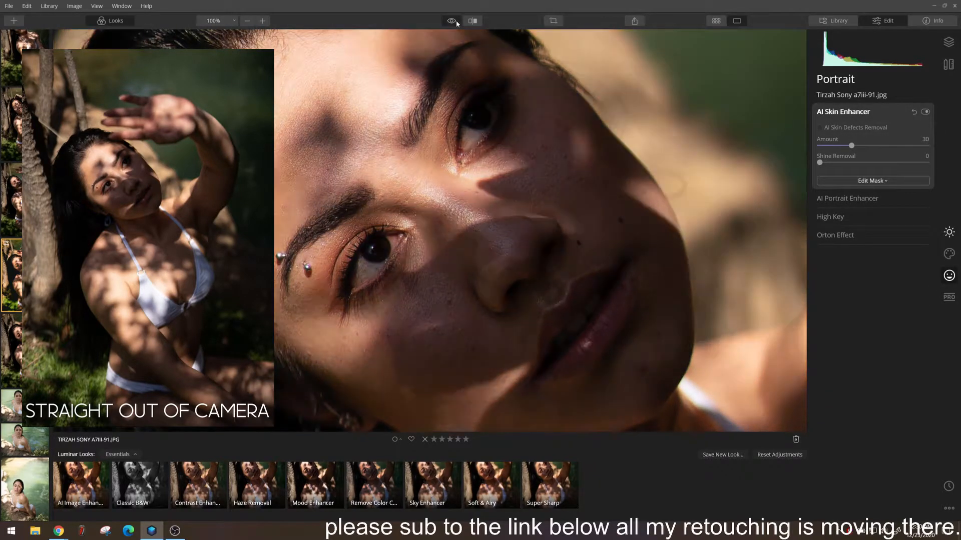
{"action": "left_click_drag", "start_coordinate": [820, 162], "coordinate": [896, 145]}
{"action": "left_click", "coordinate": [925, 112]}
{"action": "left_click", "coordinate": [925, 112]}
{"action": "left_click", "coordinate": [925, 112]}
{"action": "left_click", "coordinate": [925, 112]}
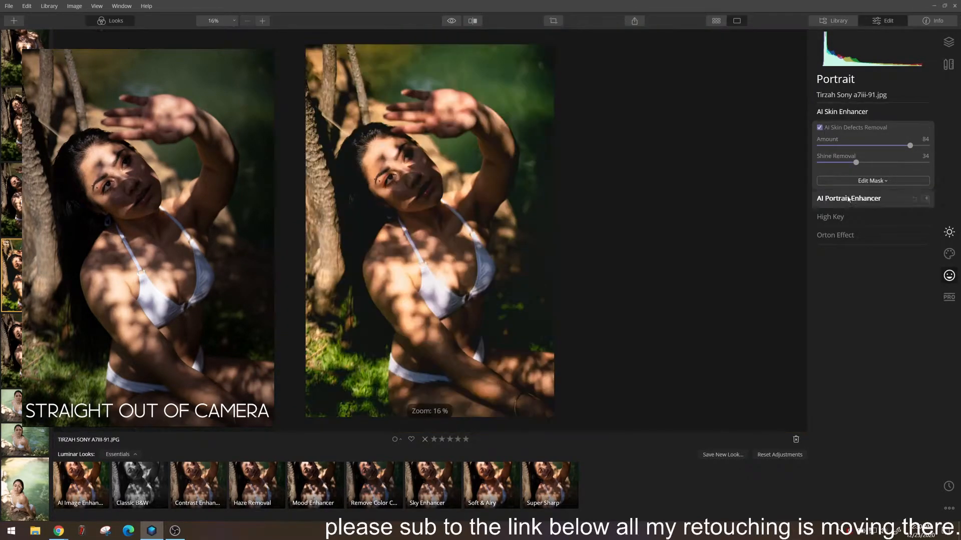
Set AI Portrait Enhancer to Face Light 14, Eye Whitening 25, Lips Saturation 57, Lips Redness 51 and Lips Darkening 23
{"action": "left_click", "coordinate": [847, 199]}
{"action": "left_click_drag", "start_coordinate": [828, 151], "coordinate": [835, 151]}
{"action": "left_click_drag", "start_coordinate": [836, 193], "coordinate": [846, 194]}
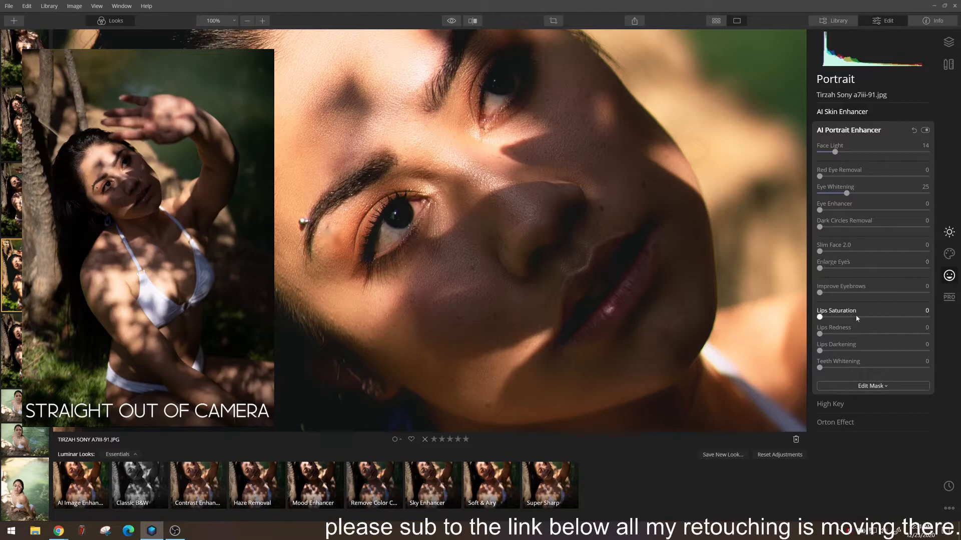
{"action": "left_click_drag", "start_coordinate": [836, 318], "coordinate": [880, 319]}
{"action": "left_click_drag", "start_coordinate": [833, 353], "coordinate": [845, 352]}
{"action": "double_click", "coordinate": [743, 322]}
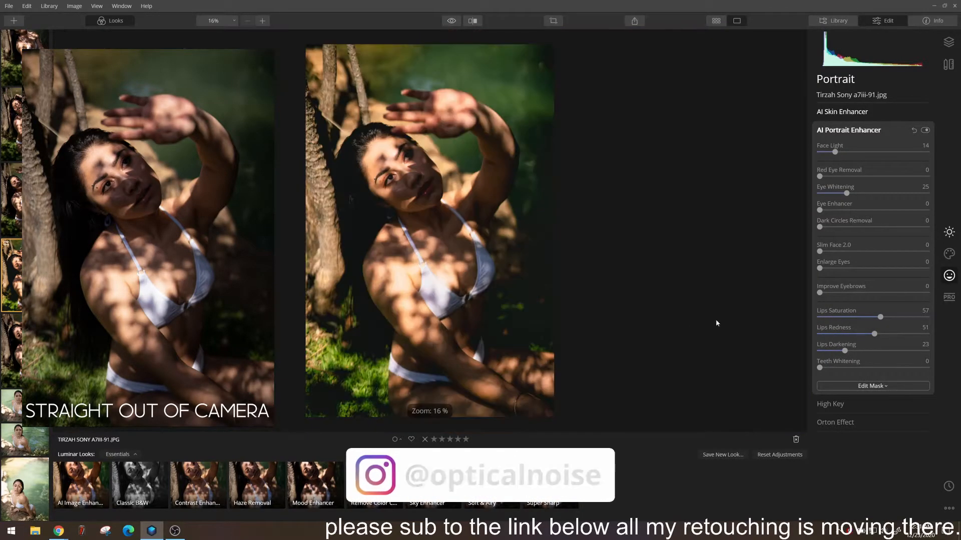
Apply a Type 1 Orton Effect with an amount of 14
{"action": "left_click", "coordinate": [841, 406]}
{"action": "left_click", "coordinate": [839, 273]}
{"action": "left_click_drag", "start_coordinate": [819, 199], "coordinate": [834, 199]}
Inspect the retouched face at 100% and compare it with the original image
{"action": "double_click", "coordinate": [486, 178]}
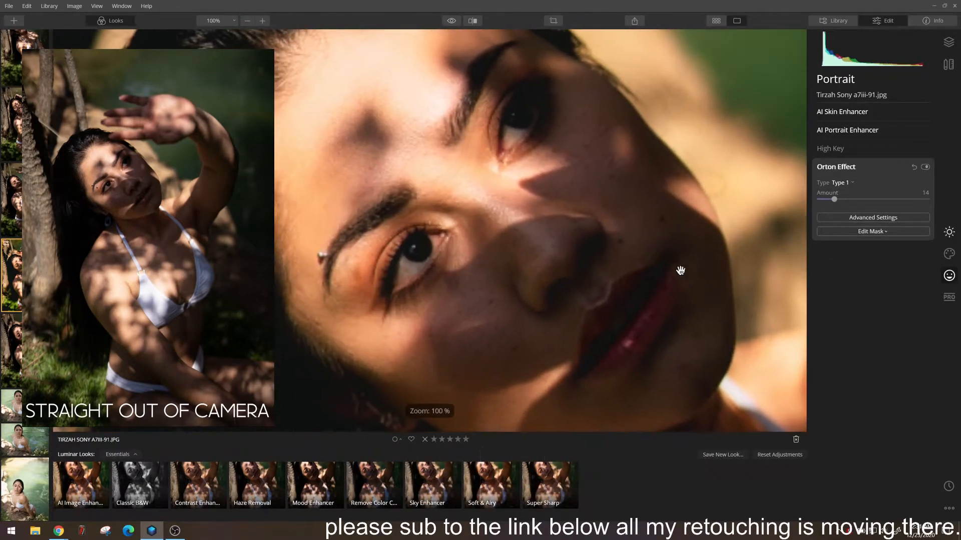
{"action": "double_click", "coordinate": [760, 148]}
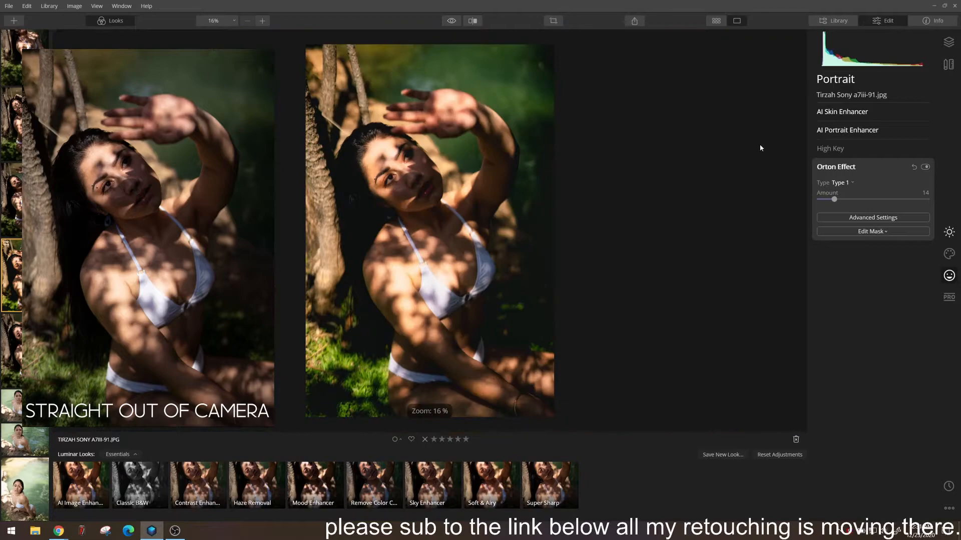
{"action": "double_click", "coordinate": [392, 161]}
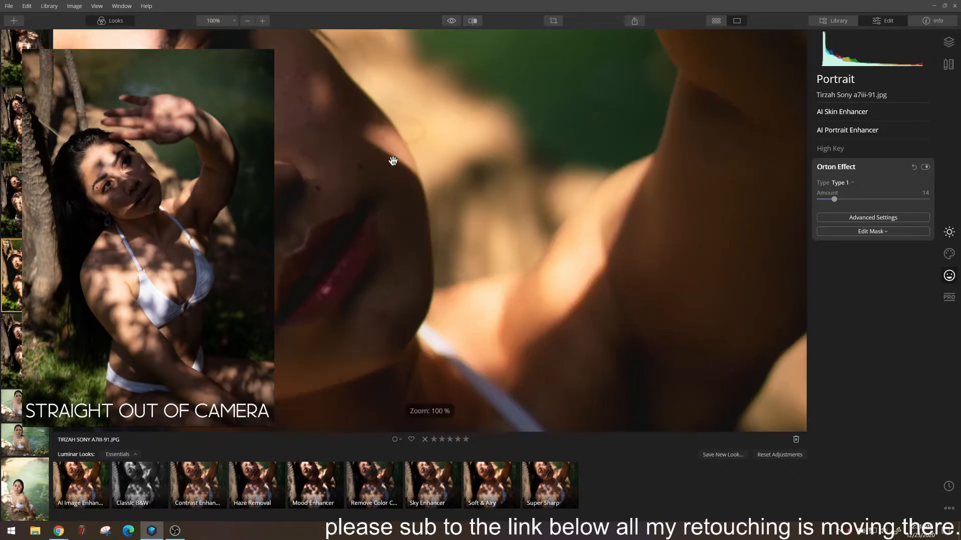
{"action": "left_click", "coordinate": [451, 22]}
{"action": "left_click", "coordinate": [451, 22]}
{"action": "left_click", "coordinate": [451, 22]}
{"action": "left_click", "coordinate": [451, 22]}
Brush the AI Skin Enhancer mask over the eyebrow piercings to restore them in the photo
{"action": "left_click", "coordinate": [861, 131]}
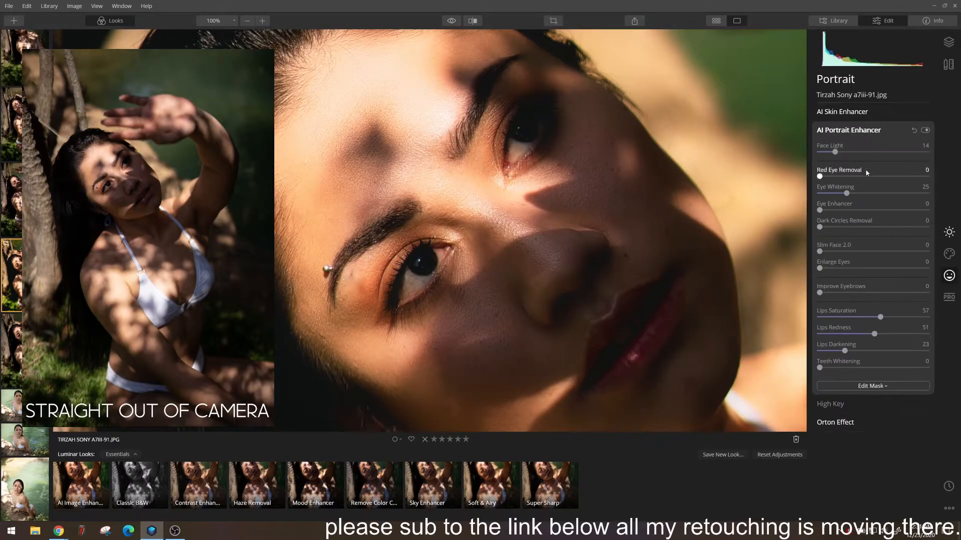
{"action": "left_click", "coordinate": [861, 111]}
{"action": "left_click", "coordinate": [862, 181]}
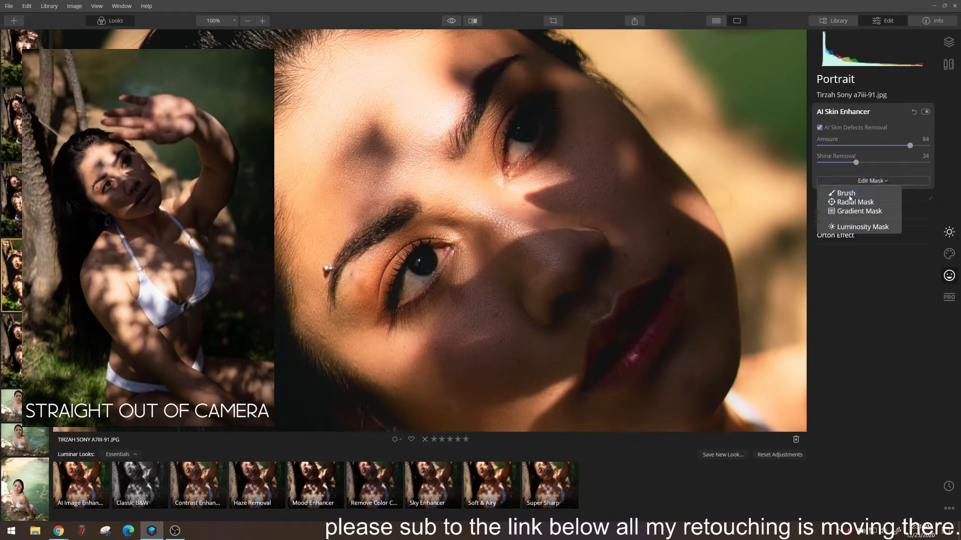
{"action": "left_click", "coordinate": [835, 195]}
{"action": "left_click", "coordinate": [172, 36]}
{"action": "left_click", "coordinate": [331, 269]}
{"action": "left_click_drag", "start_coordinate": [357, 288], "coordinate": [362, 302]}
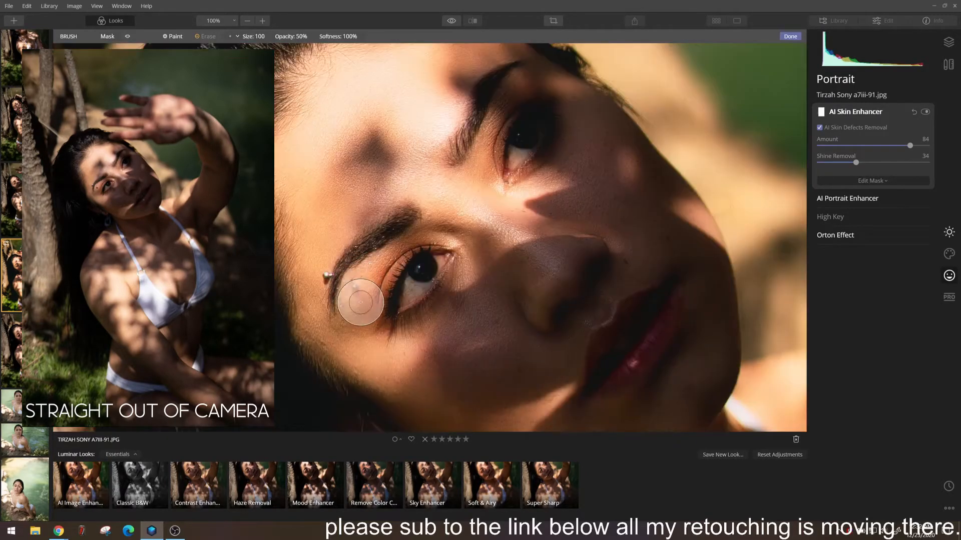
{"action": "left_click", "coordinate": [924, 112]}
{"action": "left_click", "coordinate": [877, 182]}
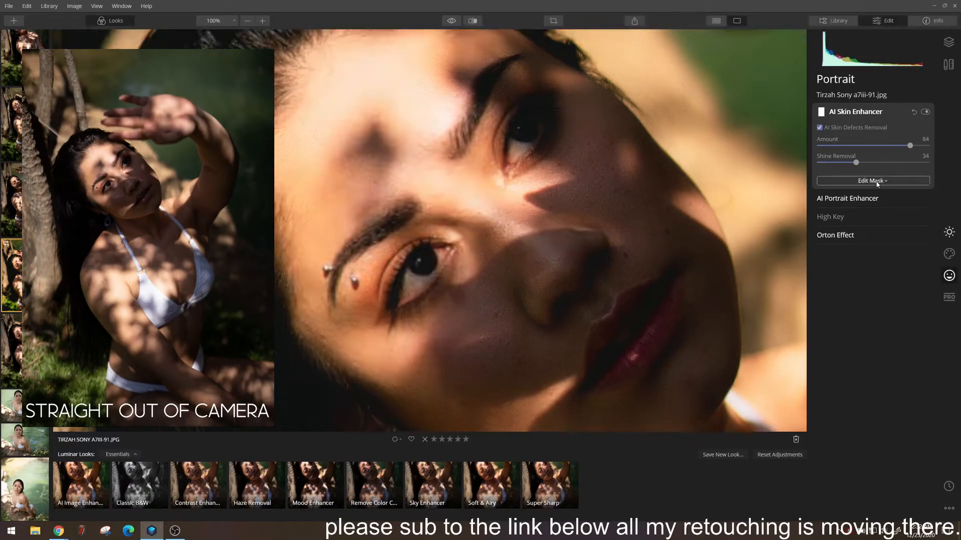
{"action": "scroll", "coordinate": [493, 186], "scroll_direction": "down", "scroll_amount": 5}
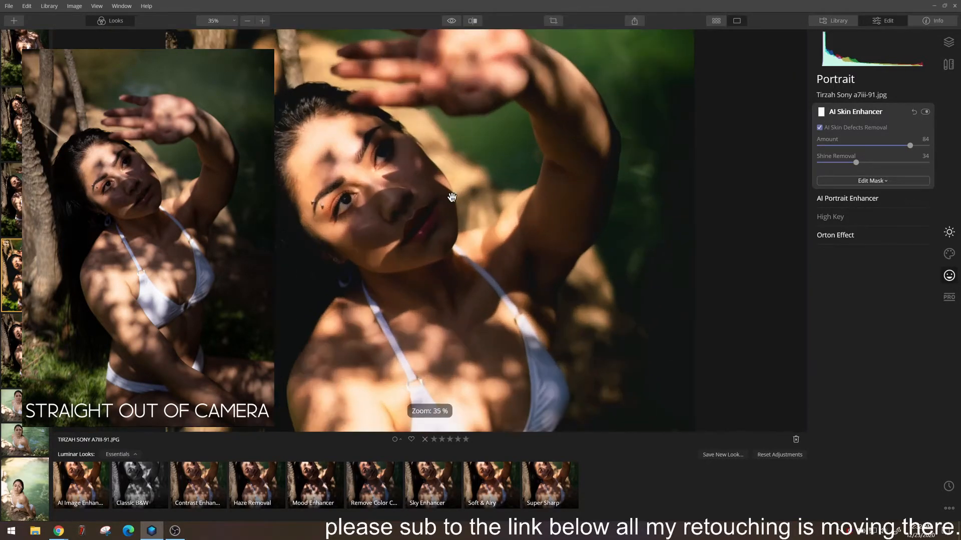
{"action": "left_click", "coordinate": [863, 112]}
Lower the Highlights in the Light adjustment to -72
{"action": "left_click", "coordinate": [948, 253]}
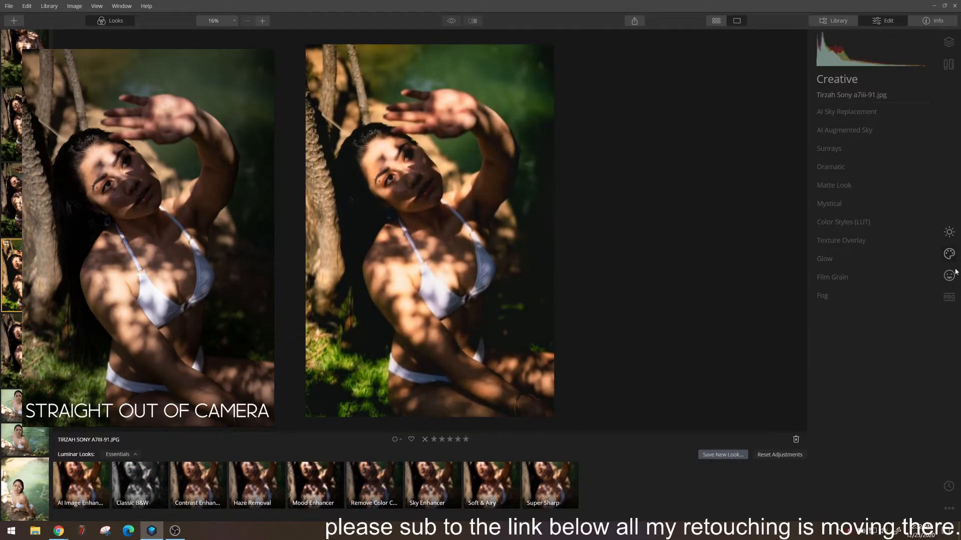
{"action": "scroll", "coordinate": [393, 157], "scroll_direction": "up", "scroll_amount": 4}
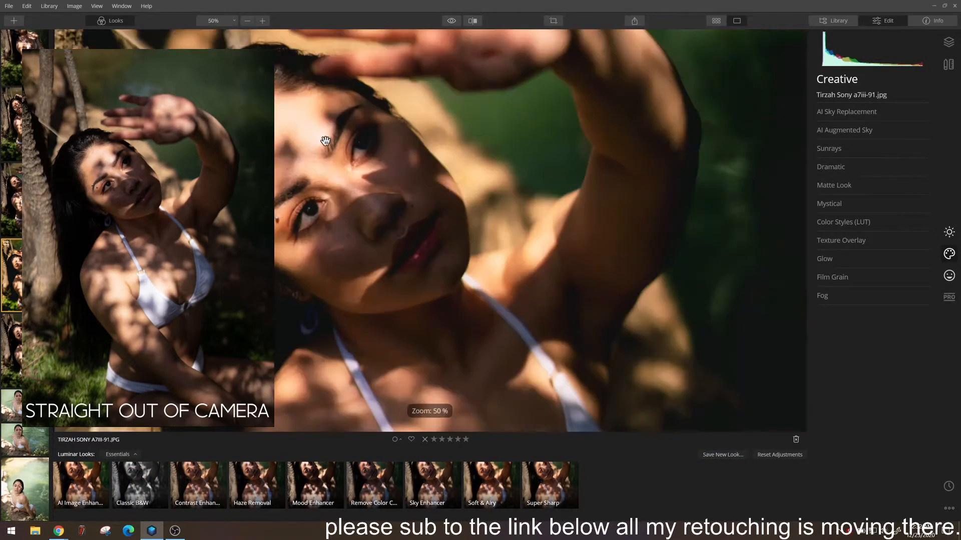
{"action": "left_click_drag", "start_coordinate": [311, 133], "coordinate": [437, 119]}
{"action": "left_click", "coordinate": [948, 231]}
{"action": "left_click", "coordinate": [824, 112]}
{"action": "left_click_drag", "start_coordinate": [873, 224], "coordinate": [802, 226]}
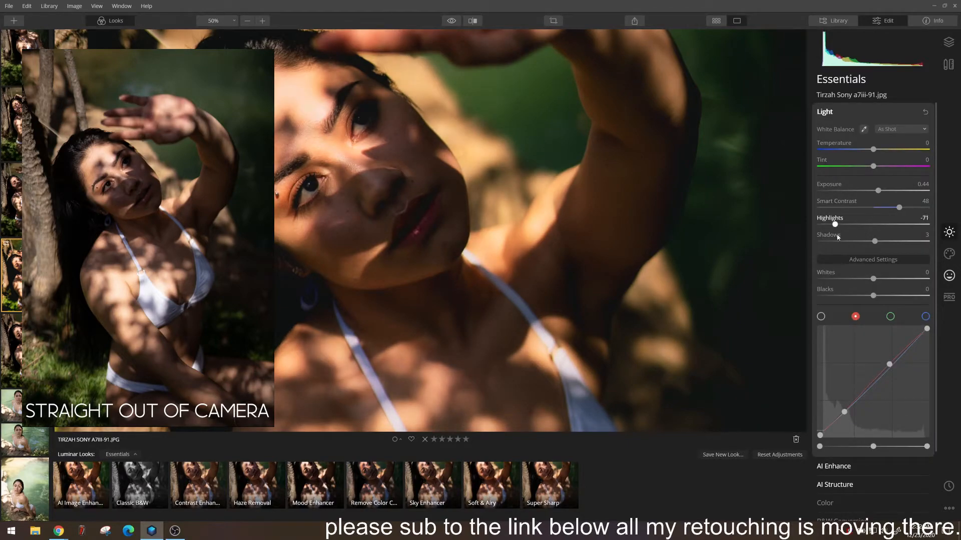
Set the Orton Effect amount to 0
{"action": "left_click", "coordinate": [949, 275]}
{"action": "left_click", "coordinate": [823, 168]}
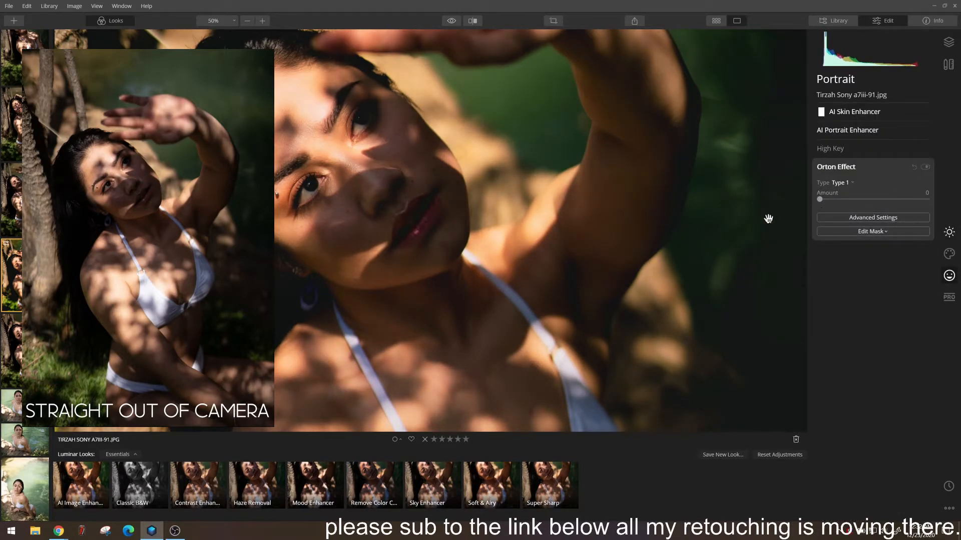
Apply the Mystical effect with an amount of 46 and Shadows at 40, and check it on the face
{"action": "left_click", "coordinate": [948, 254]}
{"action": "left_click", "coordinate": [643, 164]}
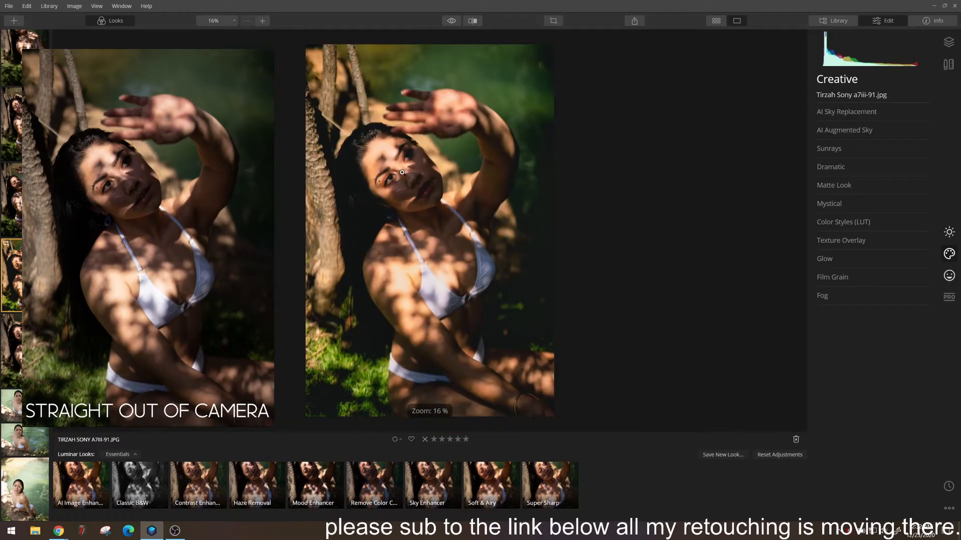
{"action": "left_click", "coordinate": [846, 112]}
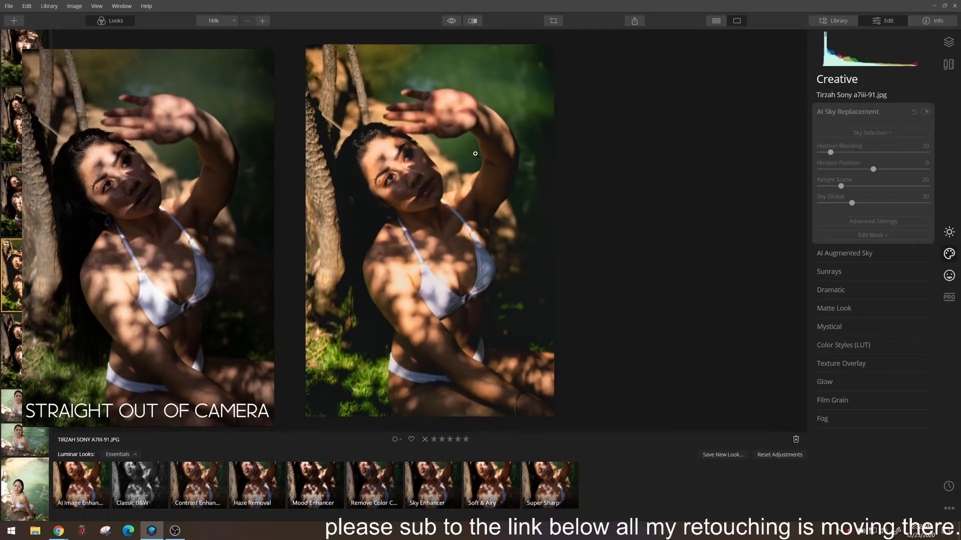
{"action": "left_click", "coordinate": [387, 169]}
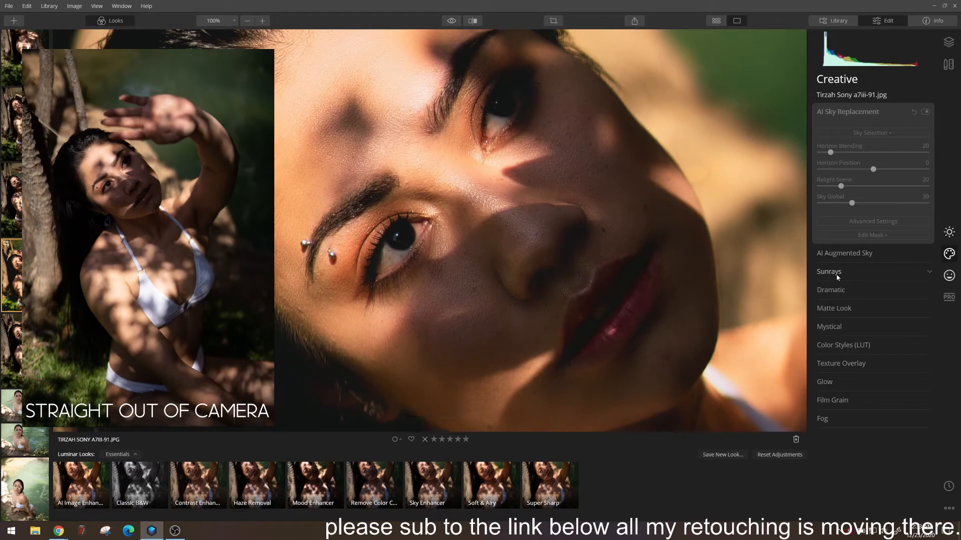
{"action": "left_click", "coordinate": [829, 327]}
{"action": "left_click_drag", "start_coordinate": [818, 226], "coordinate": [859, 244]}
{"action": "left_click", "coordinate": [671, 211]}
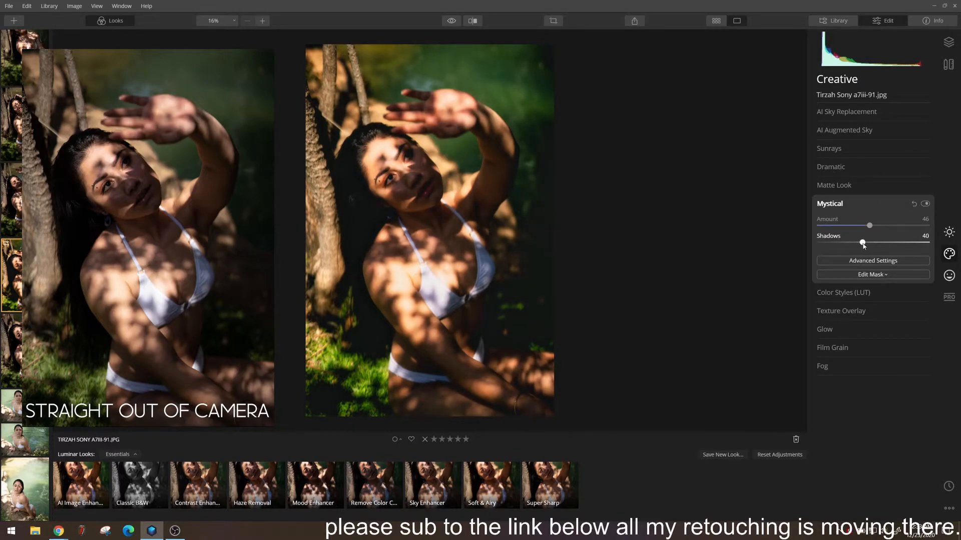
{"action": "left_click", "coordinate": [396, 170]}
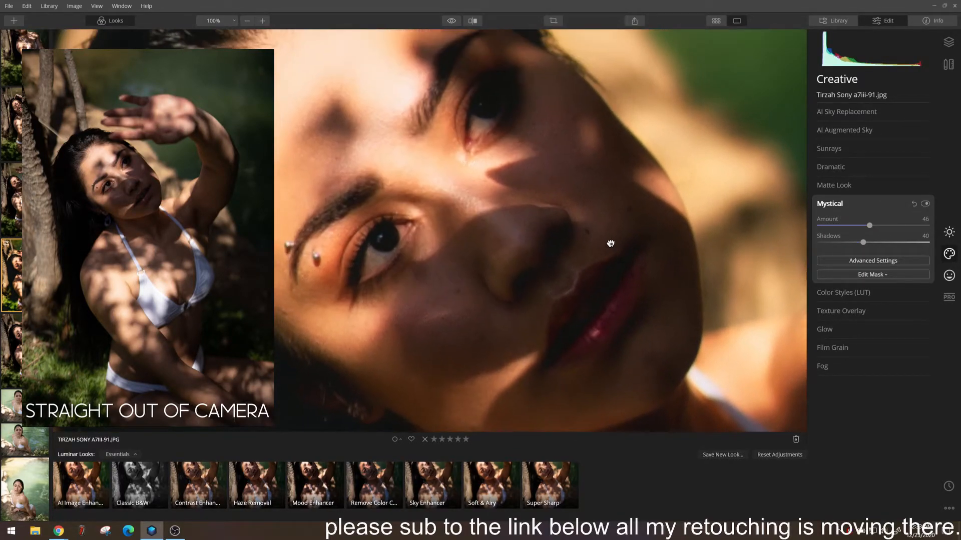
{"action": "left_click", "coordinate": [611, 242]}
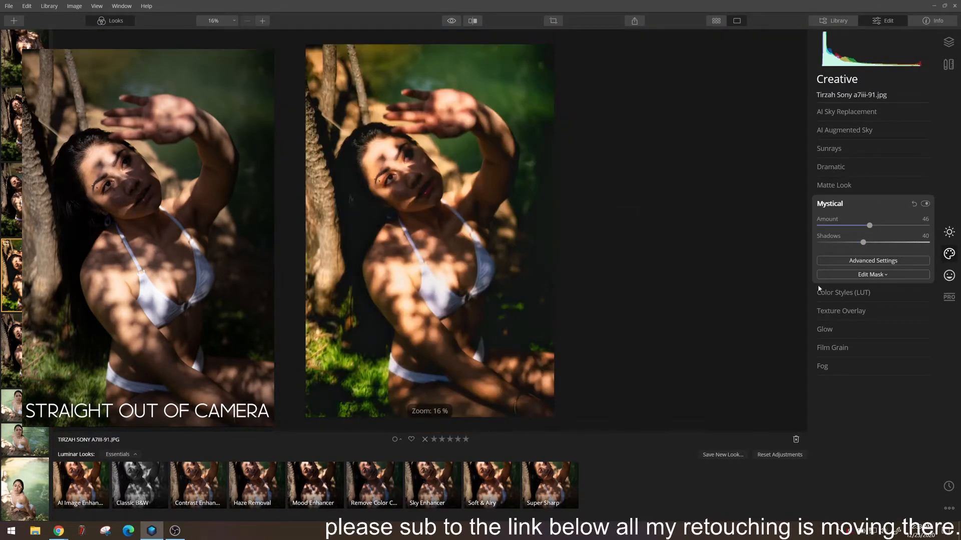
Try a Soft Focus Bright Glow on the photo and return its amount to 0
{"action": "left_click", "coordinate": [842, 330]}
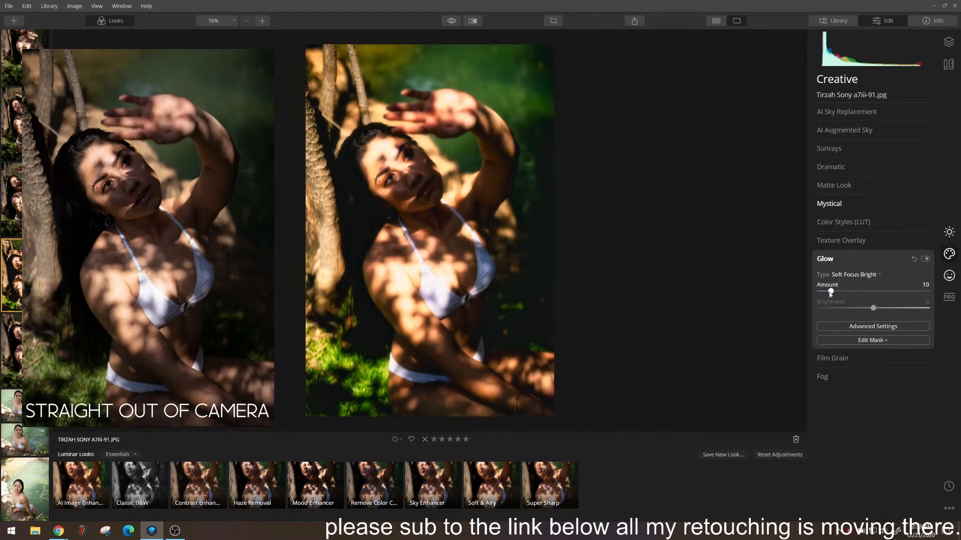
{"action": "left_click_drag", "start_coordinate": [820, 291], "coordinate": [785, 295]}
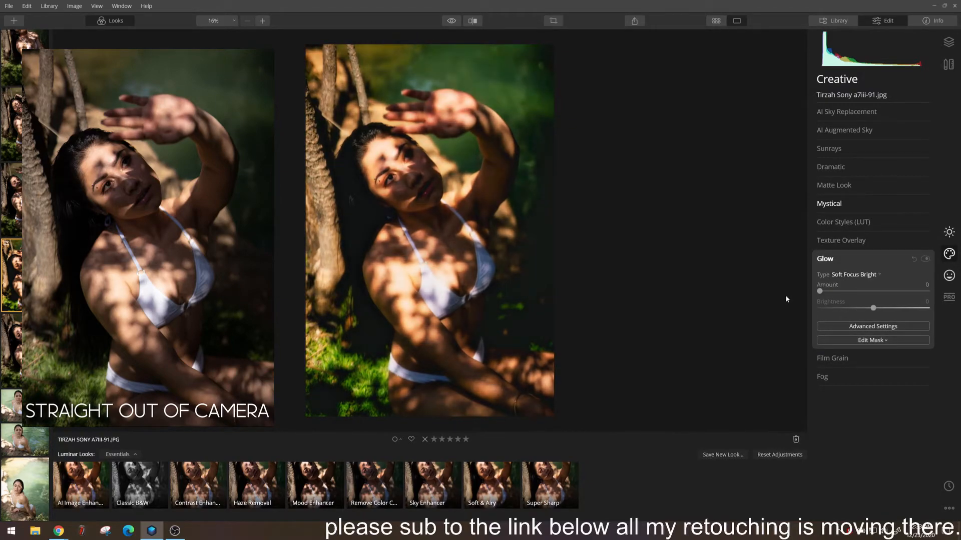
{"action": "left_click", "coordinate": [831, 262]}
Compare the edited portrait with the original image and examine it closely
{"action": "left_click", "coordinate": [453, 23]}
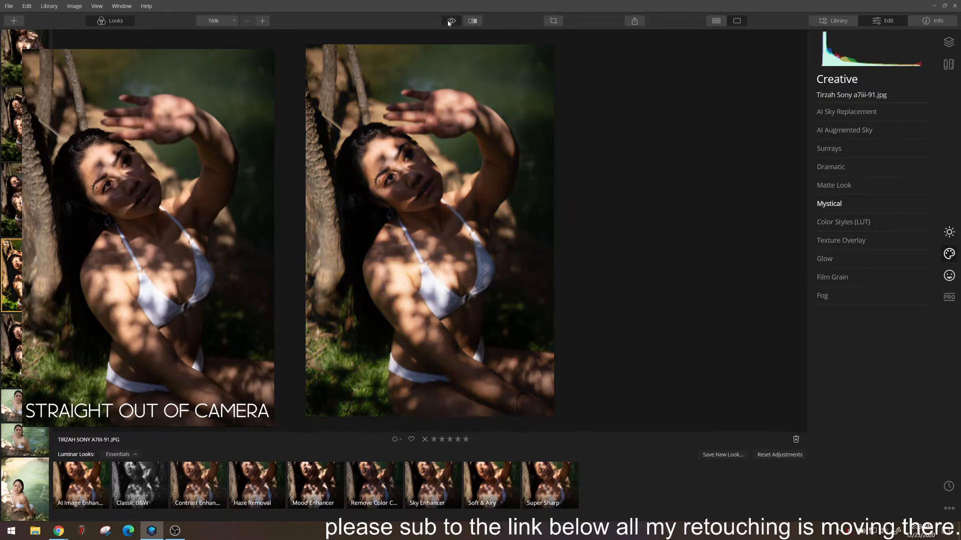
{"action": "scroll", "coordinate": [439, 250], "scroll_direction": "up", "scroll_amount": 5}
{"action": "scroll", "coordinate": [440, 264], "scroll_direction": "down", "scroll_amount": 5}
{"action": "scroll", "coordinate": [443, 265], "scroll_direction": "up", "scroll_amount": 5}
{"action": "scroll", "coordinate": [442, 265], "scroll_direction": "down", "scroll_amount": 5}
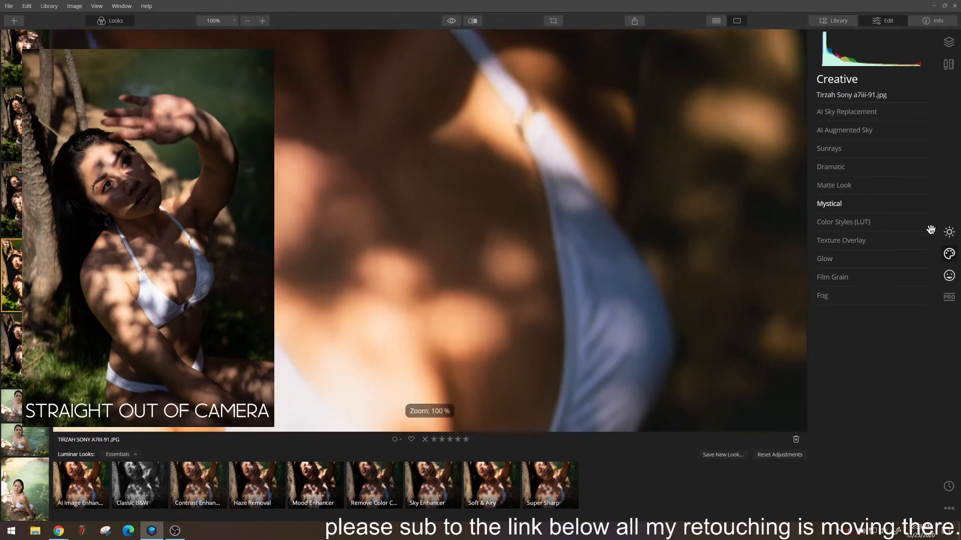
Set Smart Contrast to 30, Exposure to 0.05 and Blacks to 30 in the Light adjustment
{"action": "left_click", "coordinate": [949, 231]}
{"action": "left_click_drag", "start_coordinate": [898, 215], "coordinate": [875, 198]}
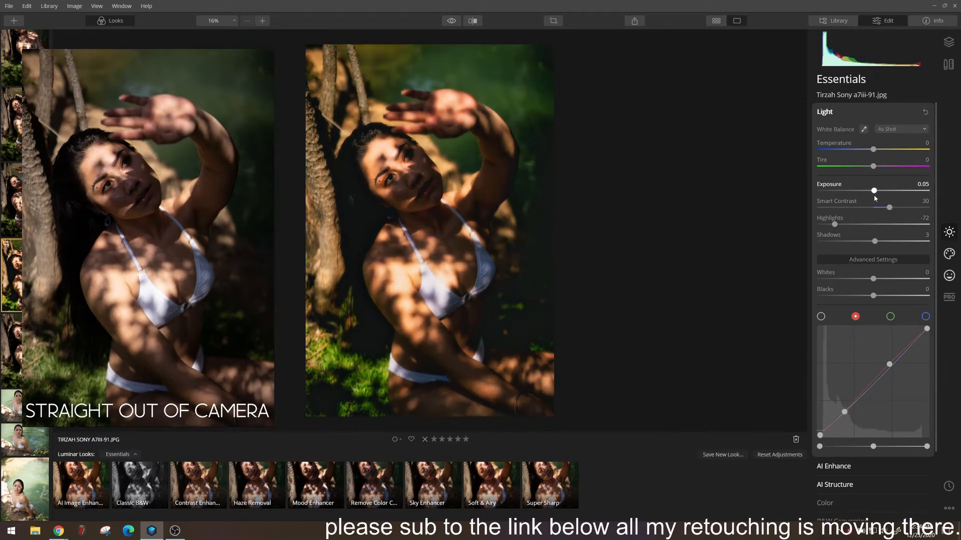
{"action": "left_click_drag", "start_coordinate": [873, 295], "coordinate": [890, 296]}
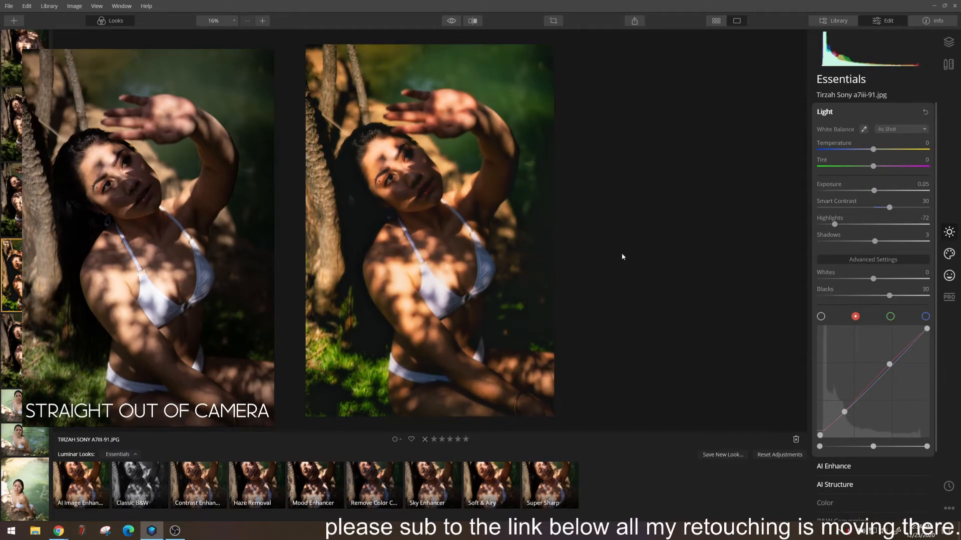
Inspect the face at 100% and review the Details Enhancer settings
{"action": "double_click", "coordinate": [426, 177]}
{"action": "left_click_drag", "start_coordinate": [380, 203], "coordinate": [577, 259]}
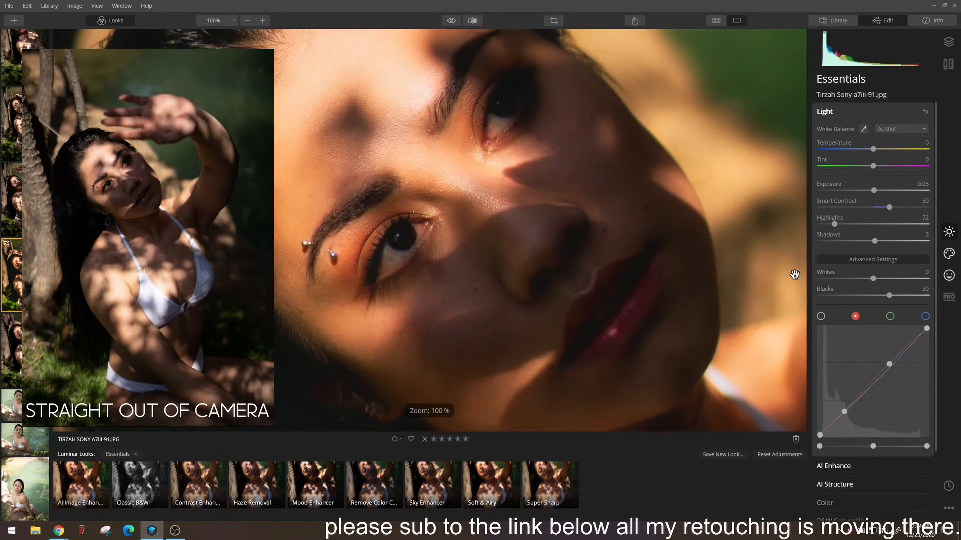
{"action": "left_click", "coordinate": [825, 112]}
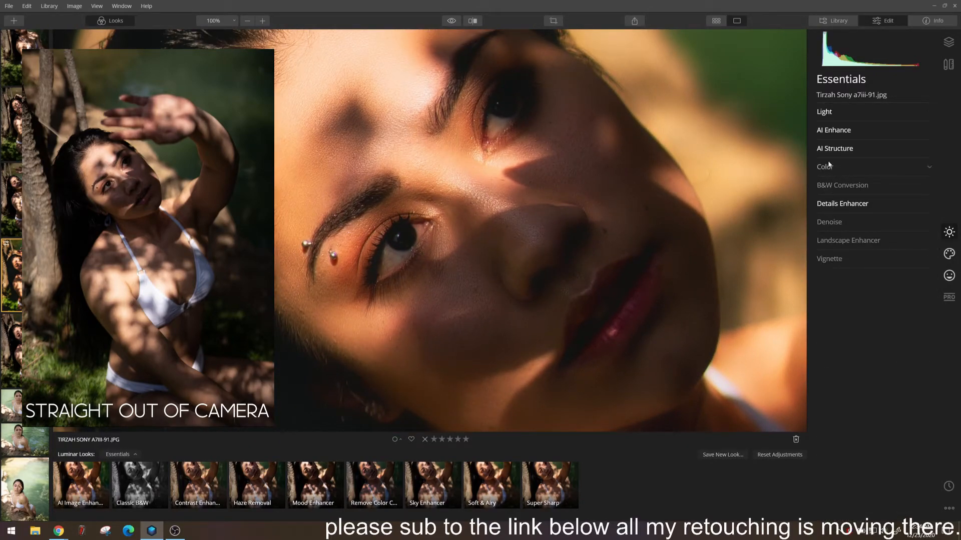
{"action": "left_click", "coordinate": [842, 203]}
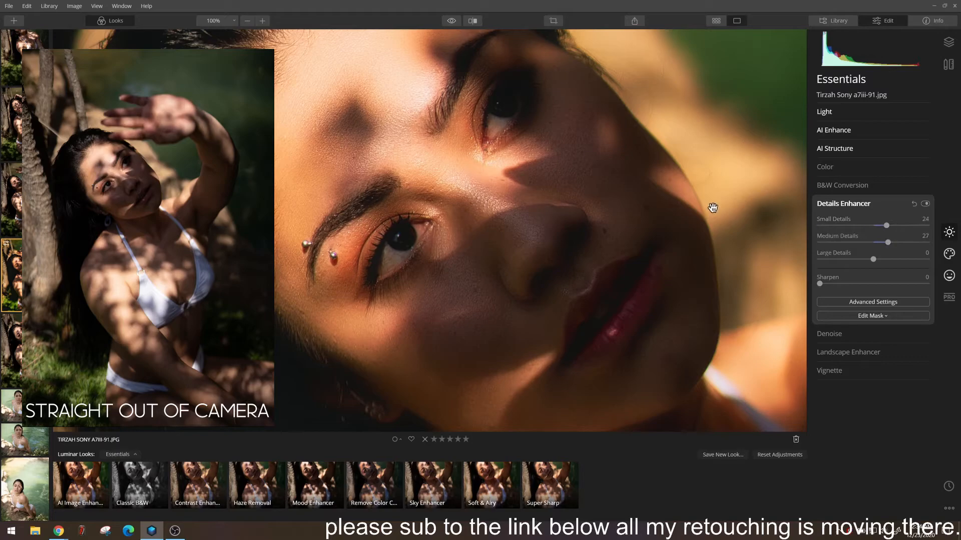
{"action": "double_click", "coordinate": [699, 201]}
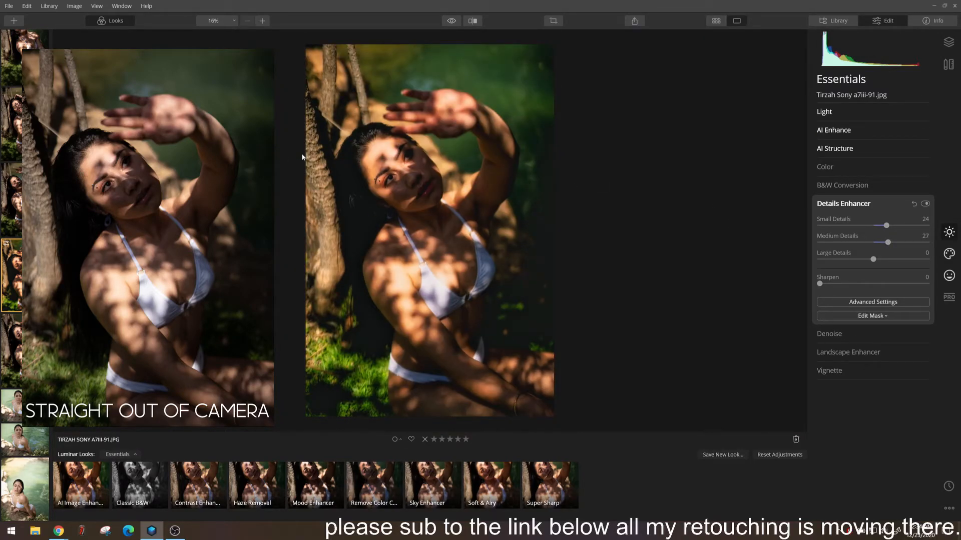
Start exporting the image and choose E:\Exports as the destination folder
{"action": "left_click", "coordinate": [9, 6]}
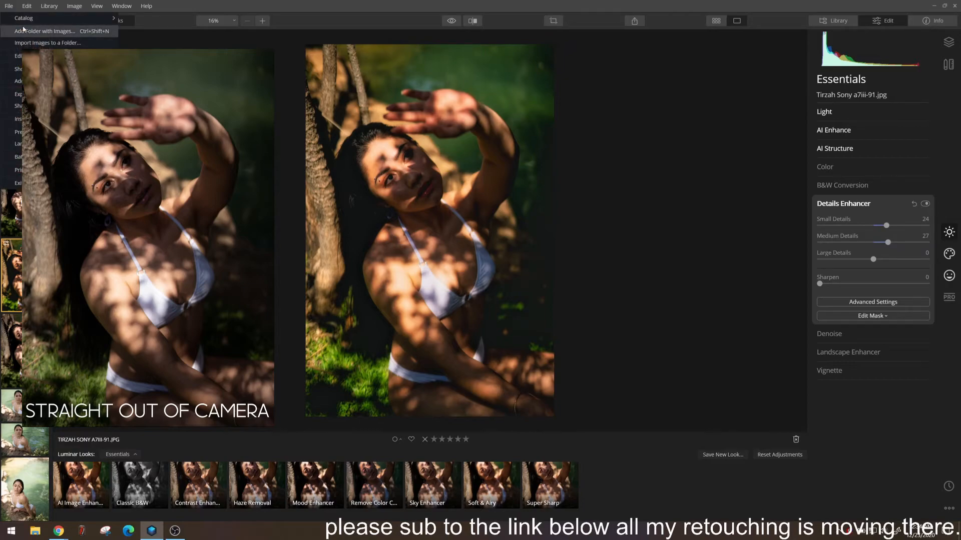
{"action": "left_click", "coordinate": [17, 94]}
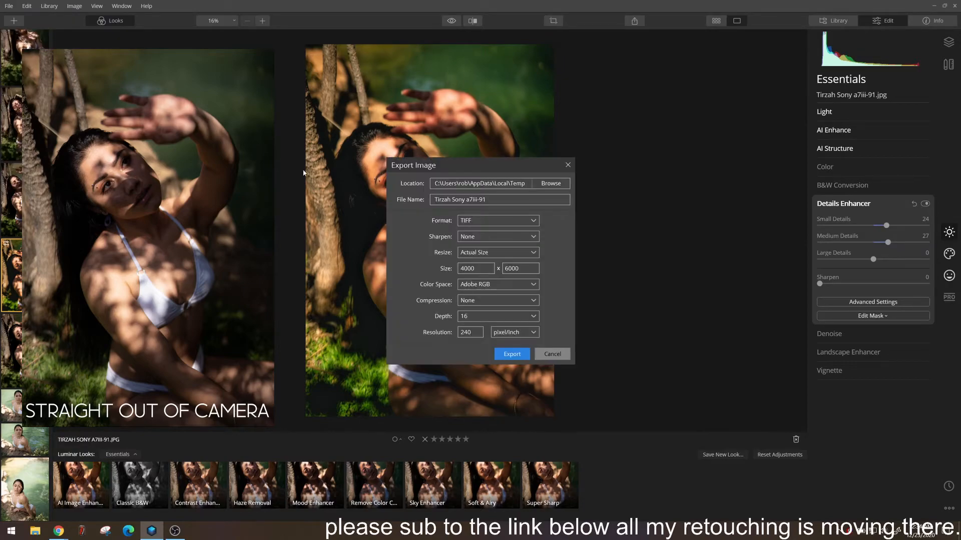
{"action": "left_click", "coordinate": [551, 183]}
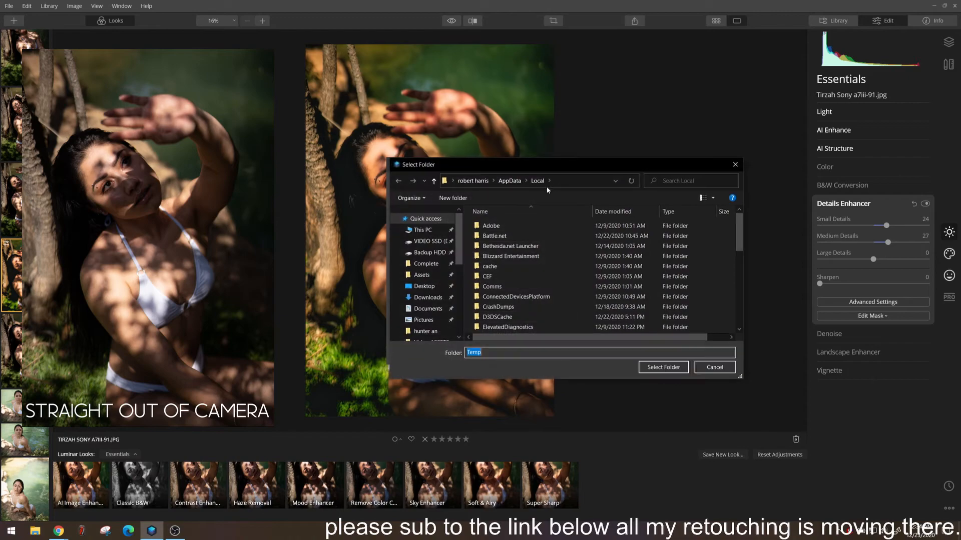
{"action": "double_click", "coordinate": [495, 236]}
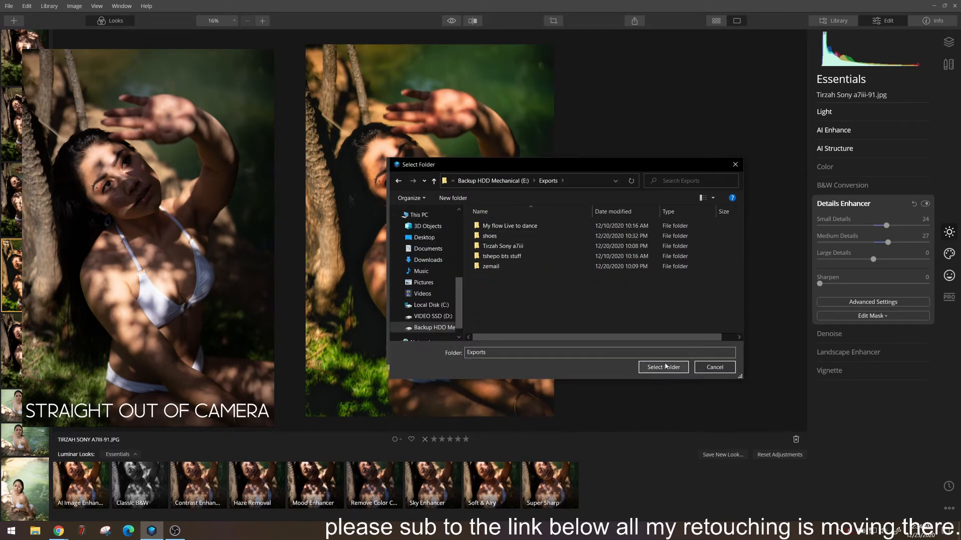
{"action": "key", "text": "Return"}
Export an actual-size sRGB JPEG at 300 pixel/inch and quality 100, with 222 appended to the file name
{"action": "left_click", "coordinate": [474, 221]}
{"action": "left_click", "coordinate": [474, 233]}
{"action": "left_click", "coordinate": [485, 284]}
{"action": "left_click", "coordinate": [486, 298]}
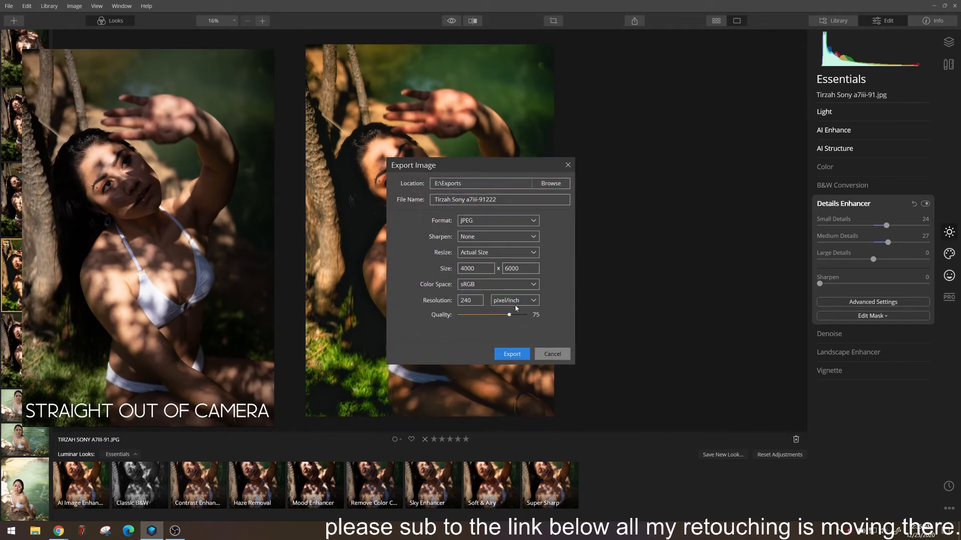
{"action": "left_click", "coordinate": [521, 354]}
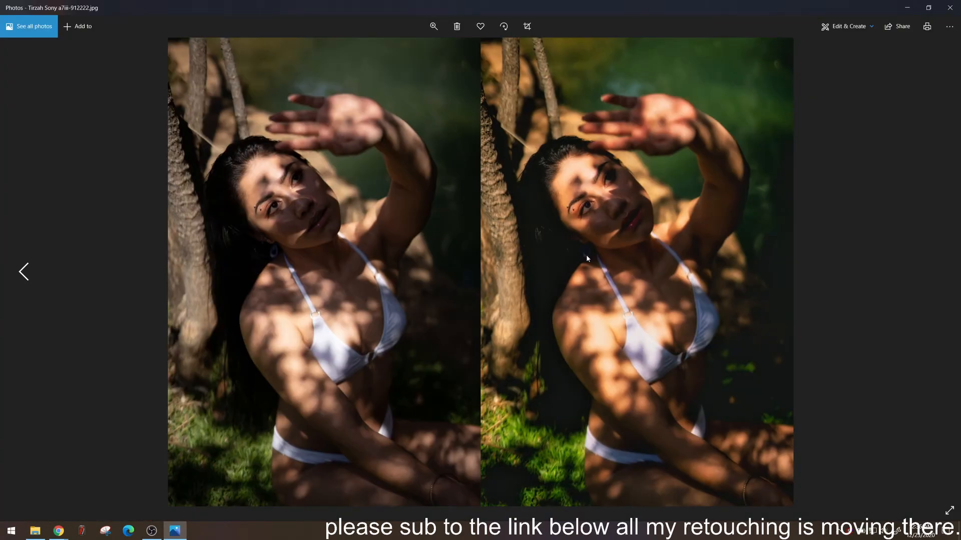
Examine the before-and-after image of the portrait in Photos, comparing face and background up close and as a whole
{"action": "scroll", "coordinate": [586, 254], "scroll_direction": "up", "scroll_amount": 3}
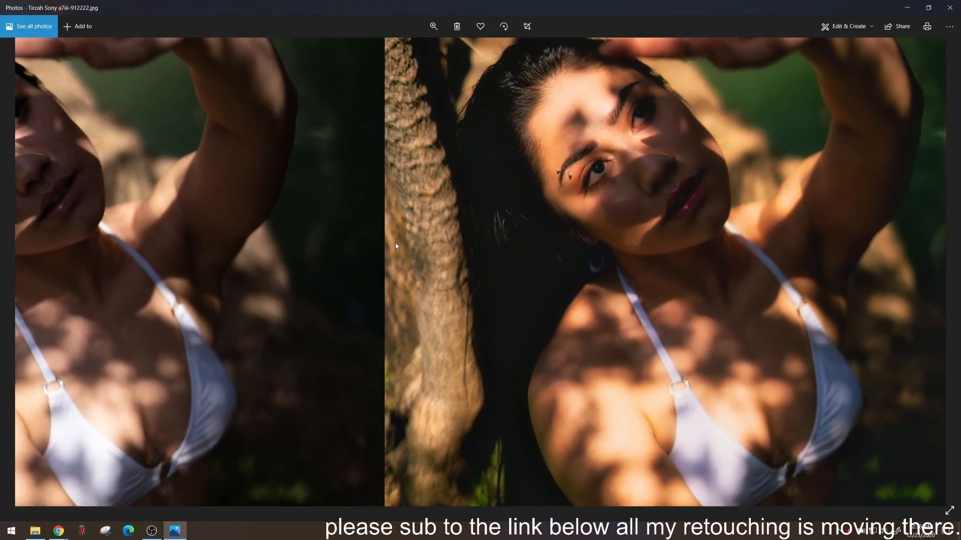
{"action": "left_click_drag", "start_coordinate": [304, 264], "coordinate": [541, 299]}
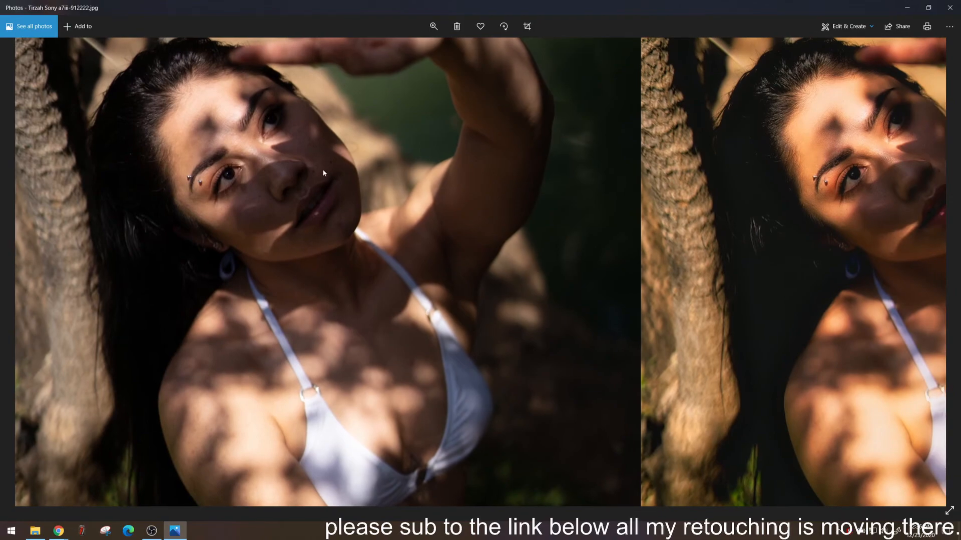
{"action": "left_click", "coordinate": [433, 26]}
{"action": "left_click_drag", "start_coordinate": [413, 54], "coordinate": [408, 55]}
{"action": "left_click_drag", "start_coordinate": [345, 126], "coordinate": [842, 350]}
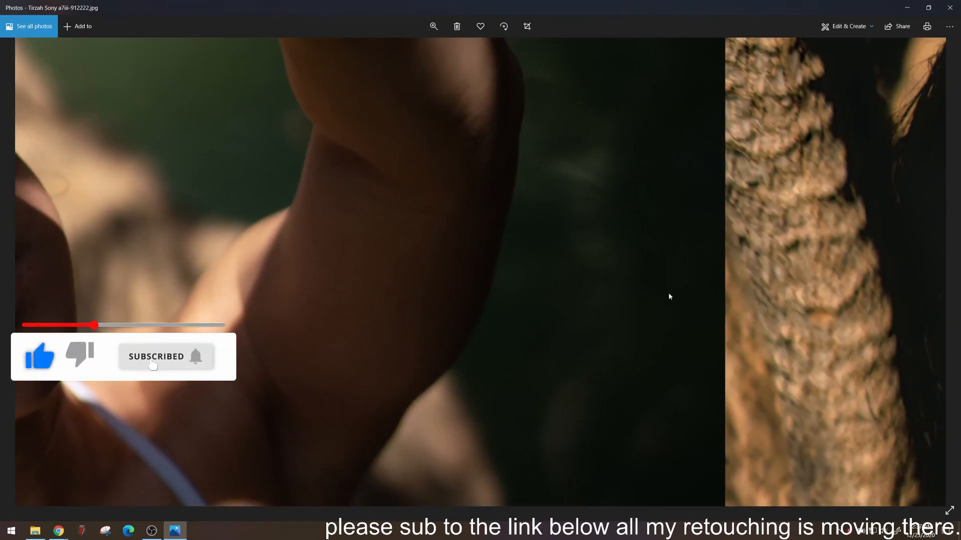
{"action": "scroll", "coordinate": [406, 280], "scroll_direction": "down", "scroll_amount": 10}
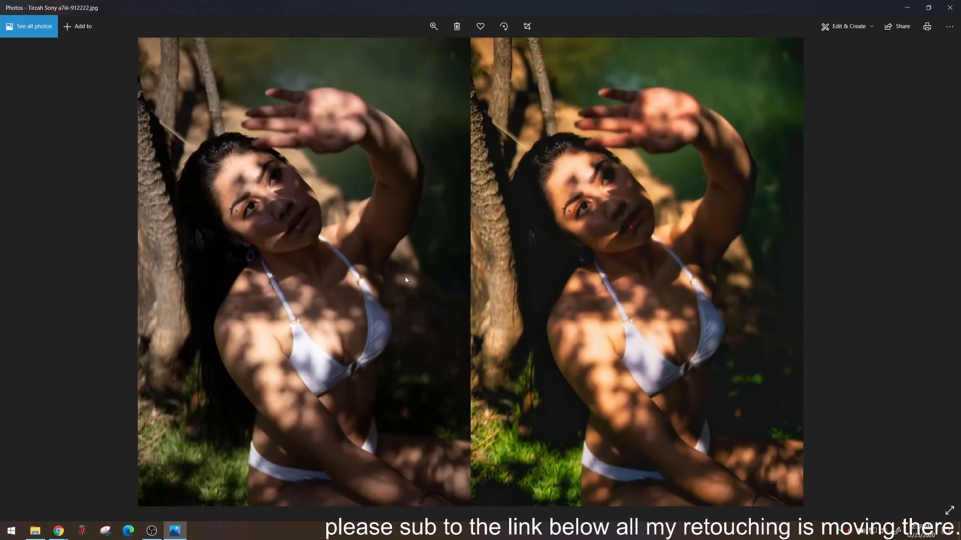